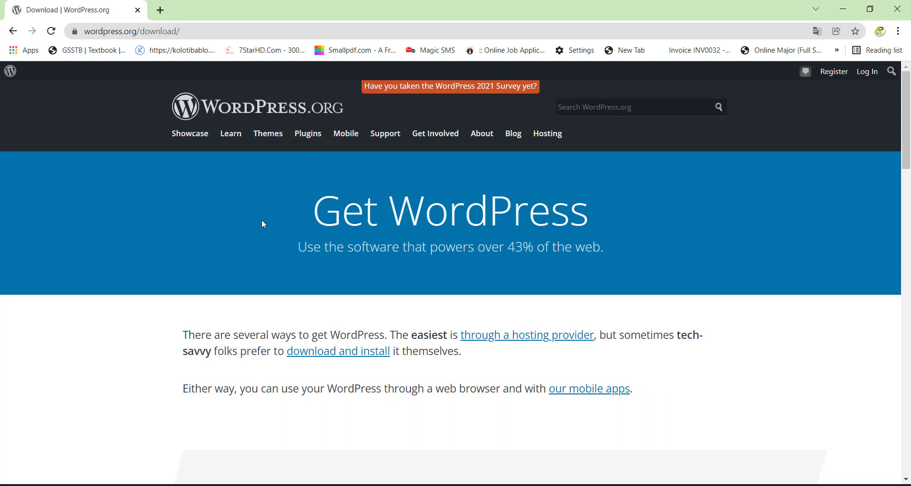
# Step: Download the WordPress 5.8.2 zip from WordPress.org's Get WordPress page and dismiss the thank-you popup
pyautogui.click(280, 141)
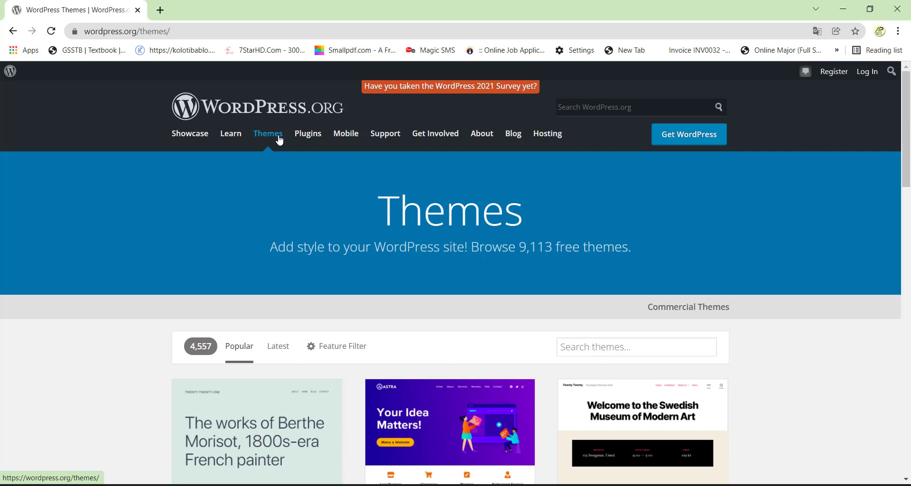
pyautogui.scroll(-1, 591, 179)
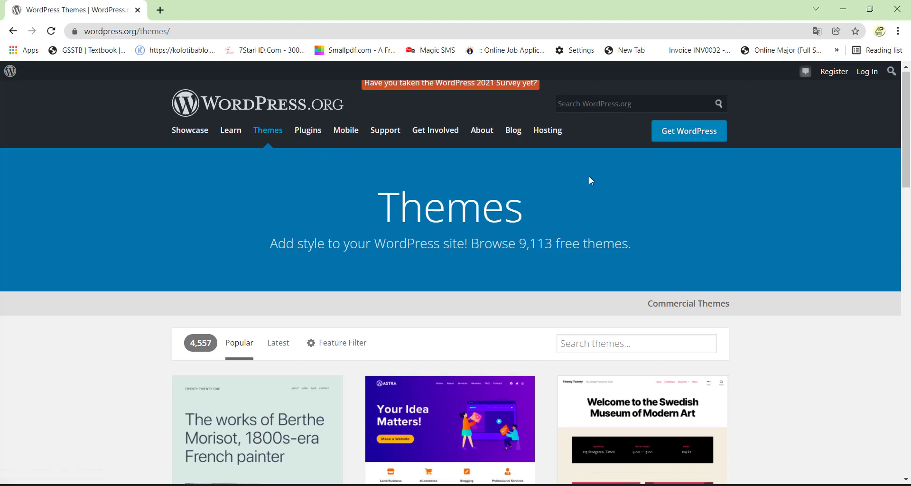
pyautogui.scroll(1, 685, 106)
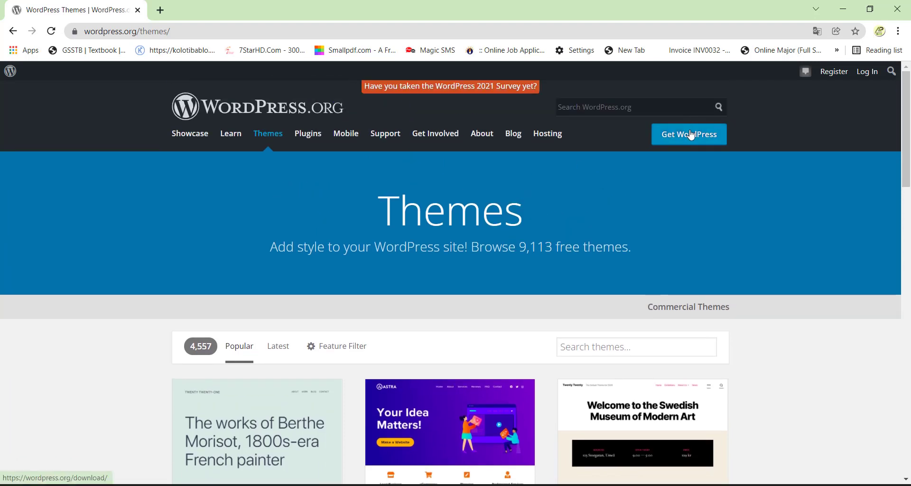
pyautogui.click(690, 136)
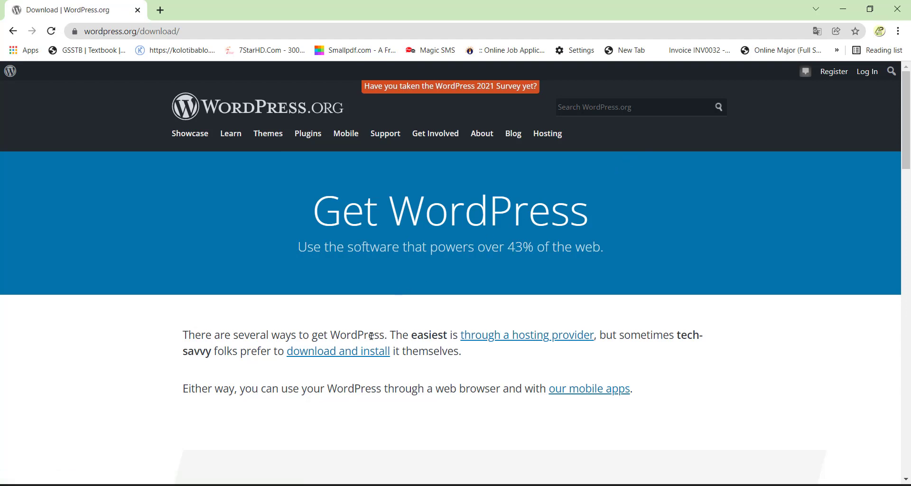
pyautogui.click(354, 358)
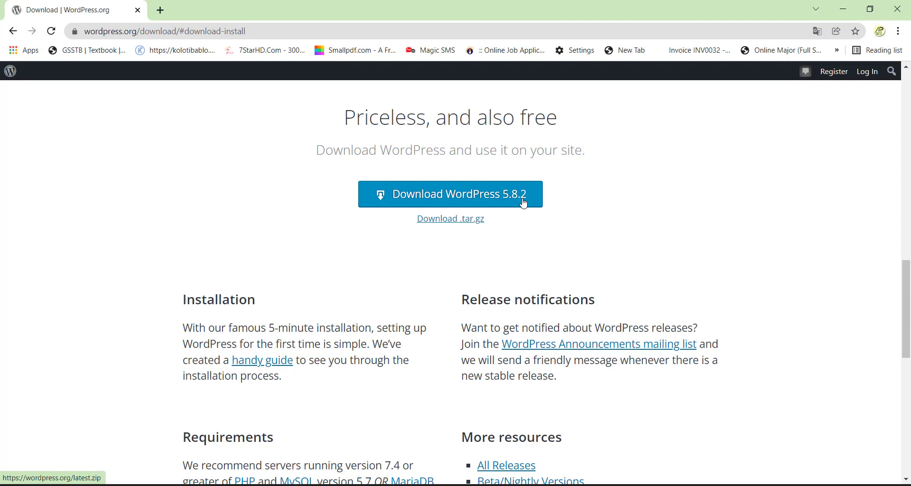
pyautogui.click(476, 202)
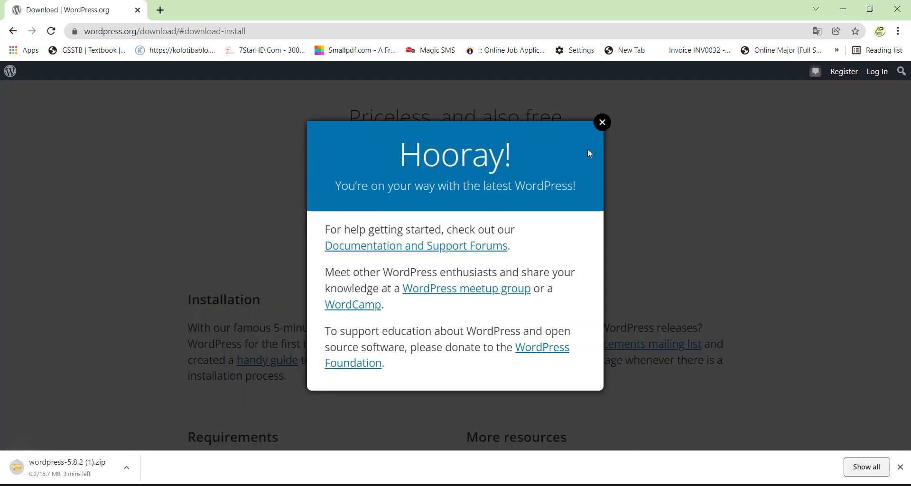
pyautogui.click(601, 123)
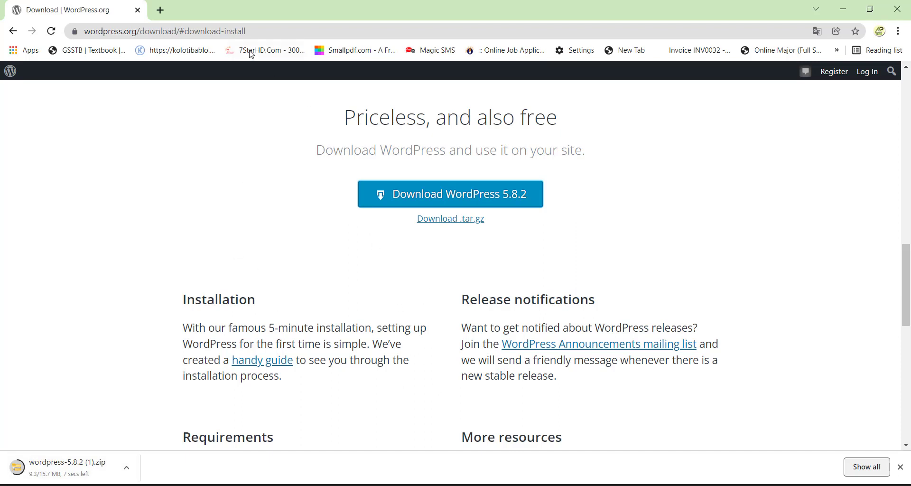
pyautogui.click(245, 37)
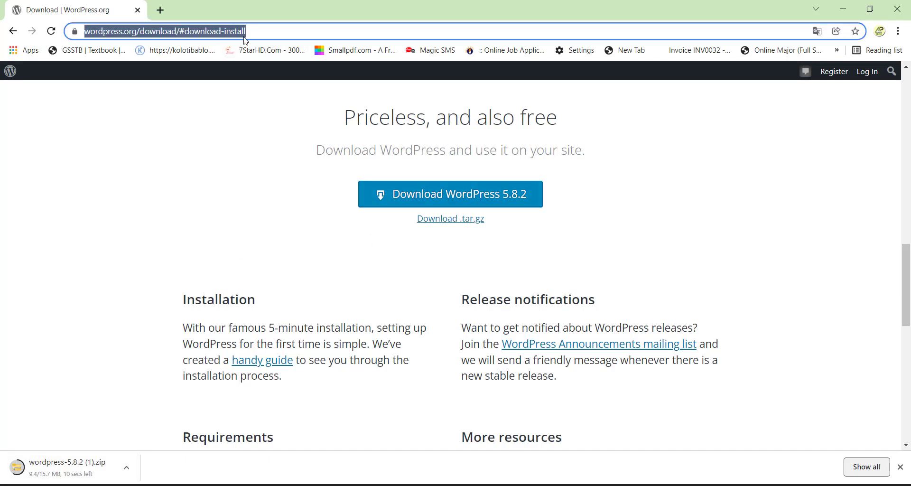
# Step: Search Google for 'xampp download' and open the Apache Friends XAMPP download page
pyautogui.write('xampp')
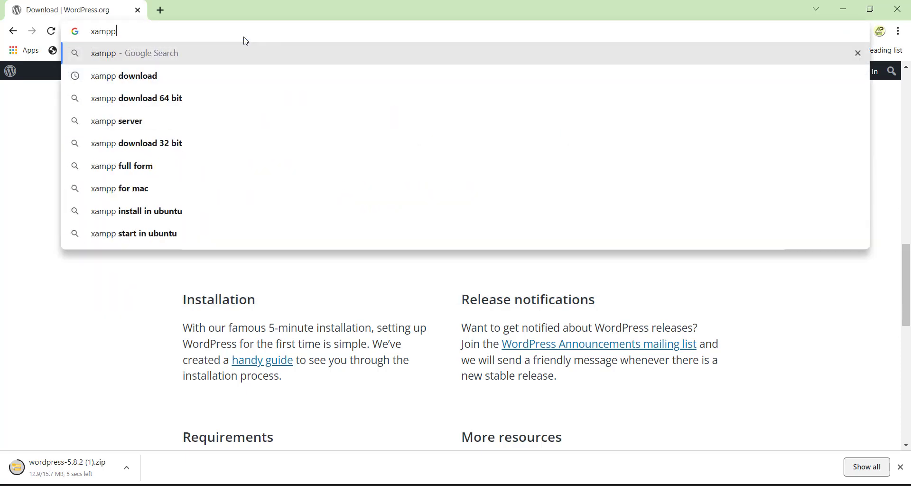
pyautogui.press('Down')
pyautogui.press('Return')
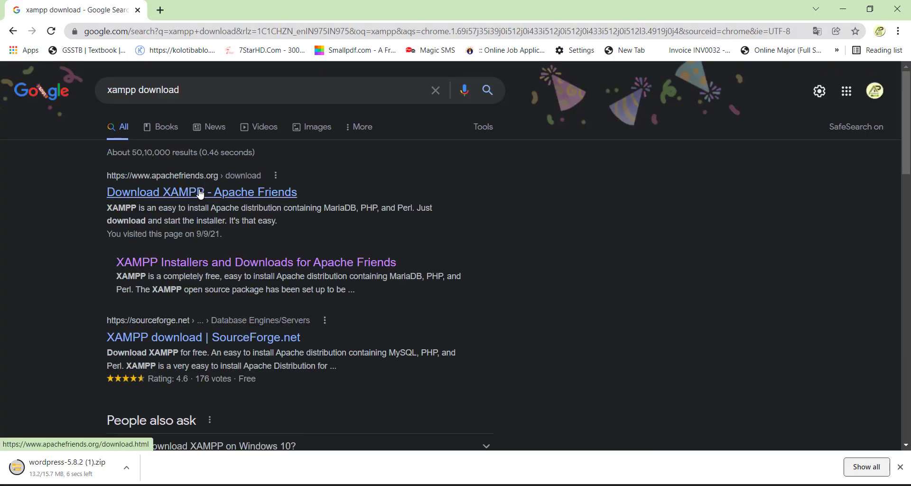
pyautogui.click(199, 193)
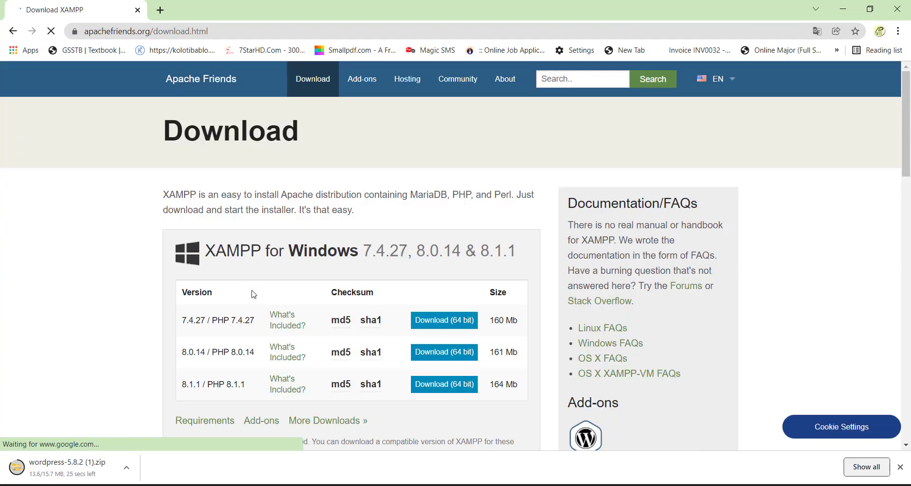
pyautogui.scroll(-2, 306, 249)
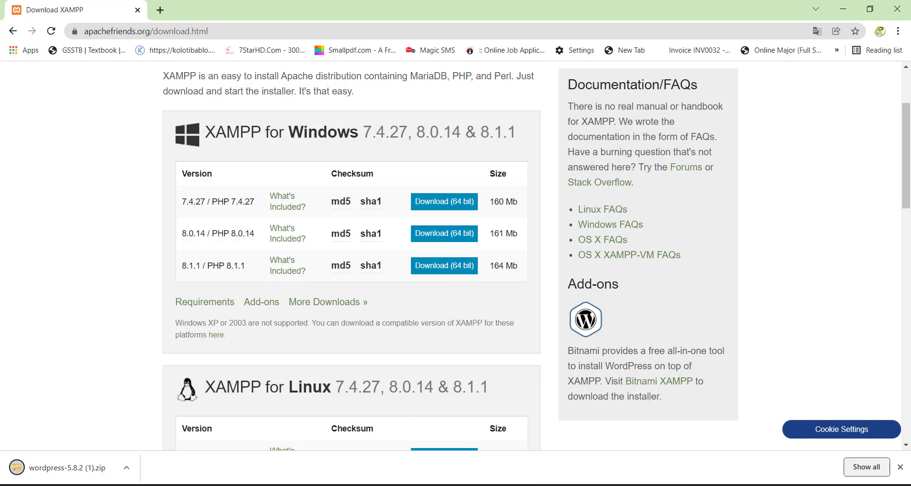
pyautogui.moveTo(664, 484)
# Step: Reveal the downloaded wordpress-5.8.2 zip in the Downloads folder from Chrome's downloads list
pyautogui.click(862, 466)
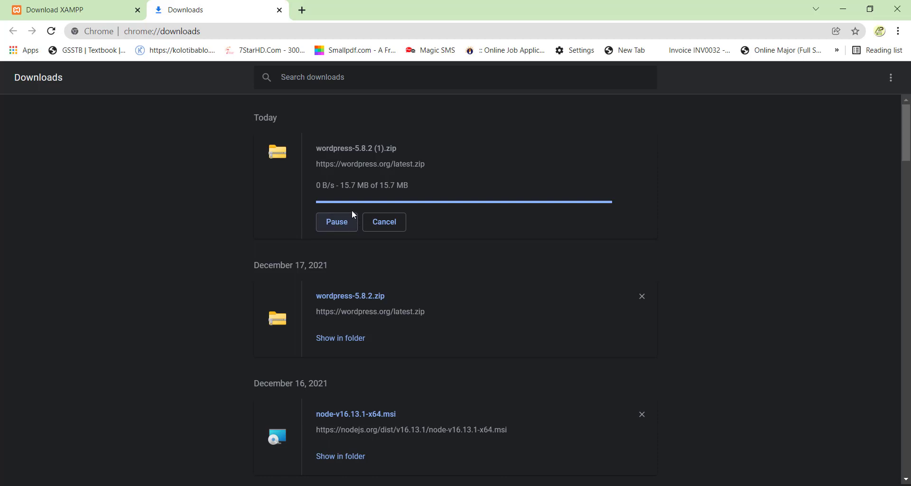
pyautogui.click(351, 339)
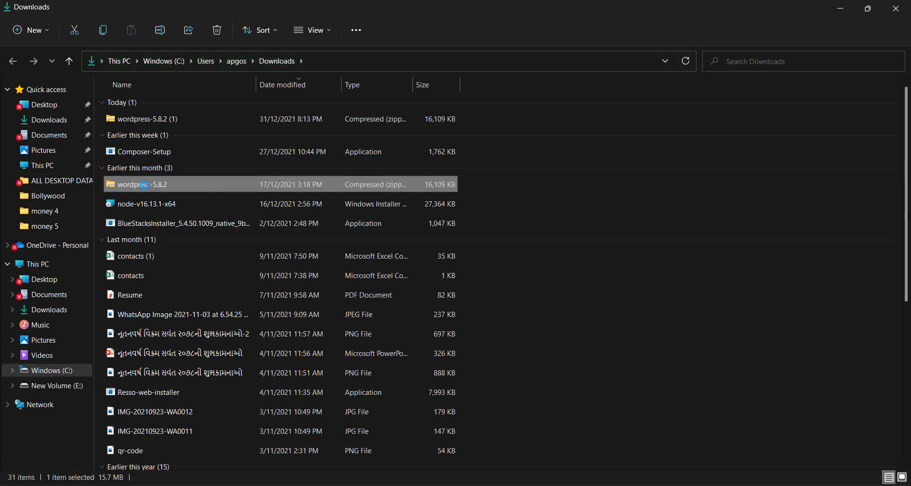
# Step: Start extracting the wordpress-5.8.2 zip, then cancel without extracting
pyautogui.rightClick(144, 185)
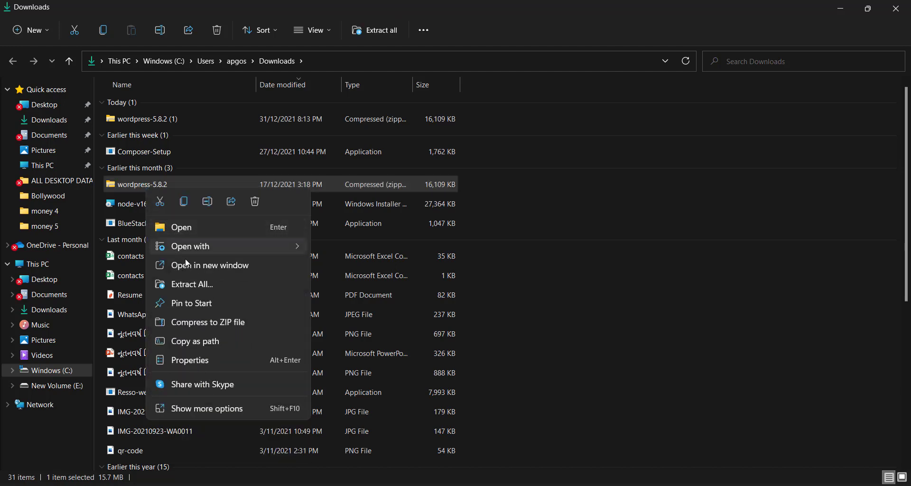
pyautogui.click(195, 288)
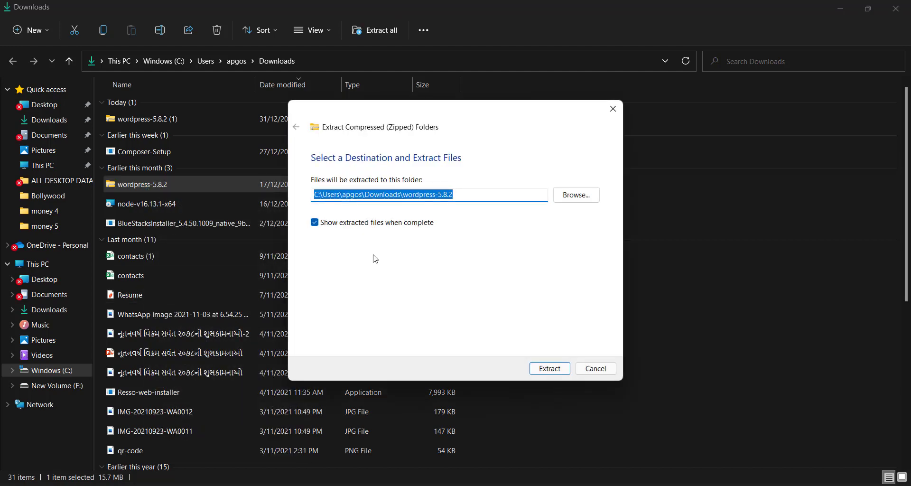
pyautogui.click(564, 197)
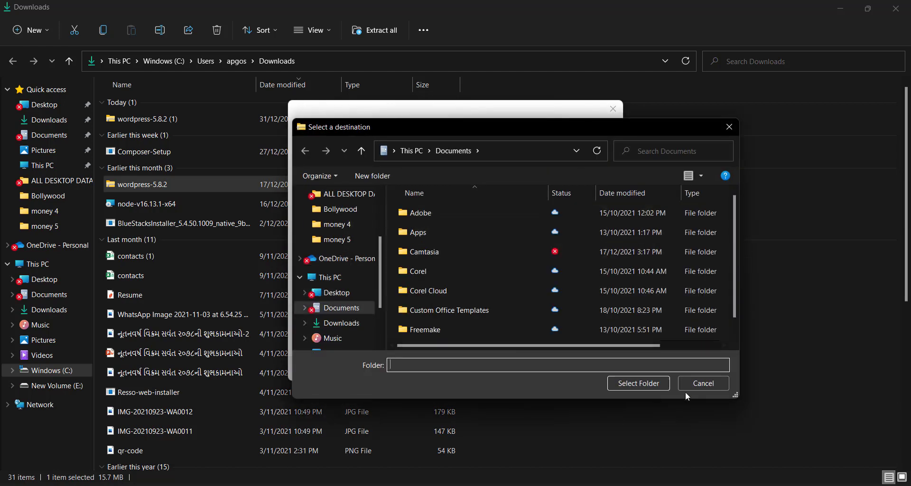
pyautogui.click(699, 384)
pyautogui.click(602, 370)
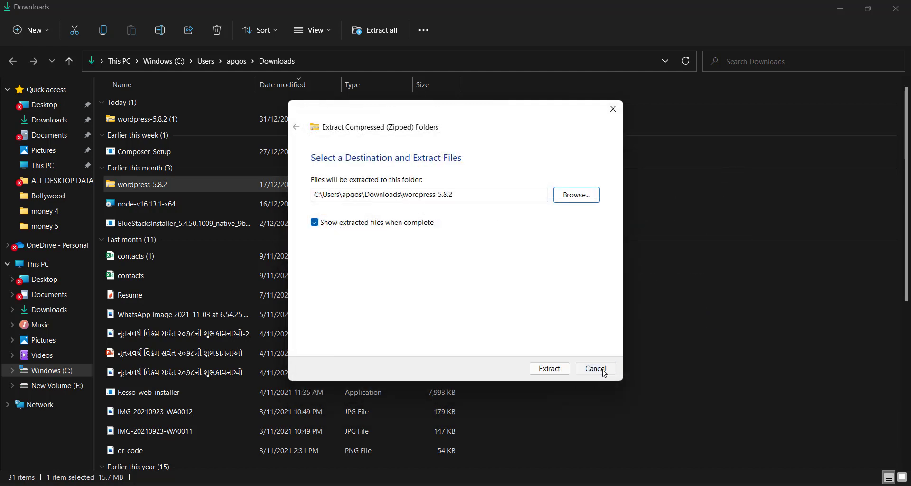
# Step: Navigate File Explorer to C:\xampp\htdocs
pyautogui.scroll(-1, 196, 303)
pyautogui.scroll(-5, 197, 307)
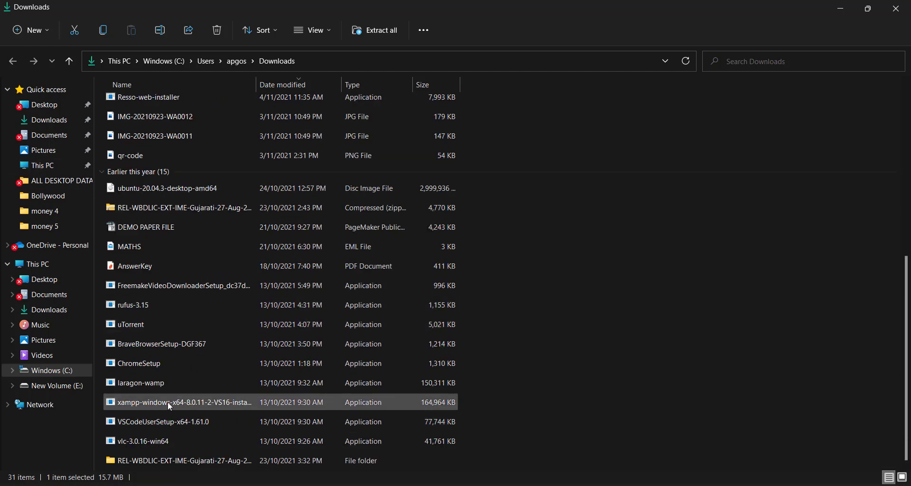
pyautogui.click(50, 375)
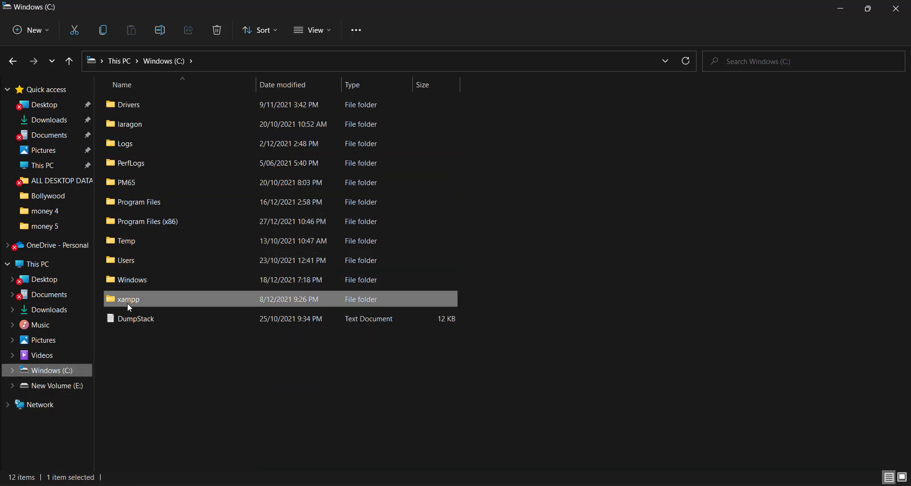
pyautogui.doubleClick(127, 300)
pyautogui.scroll(-12, 195, 238)
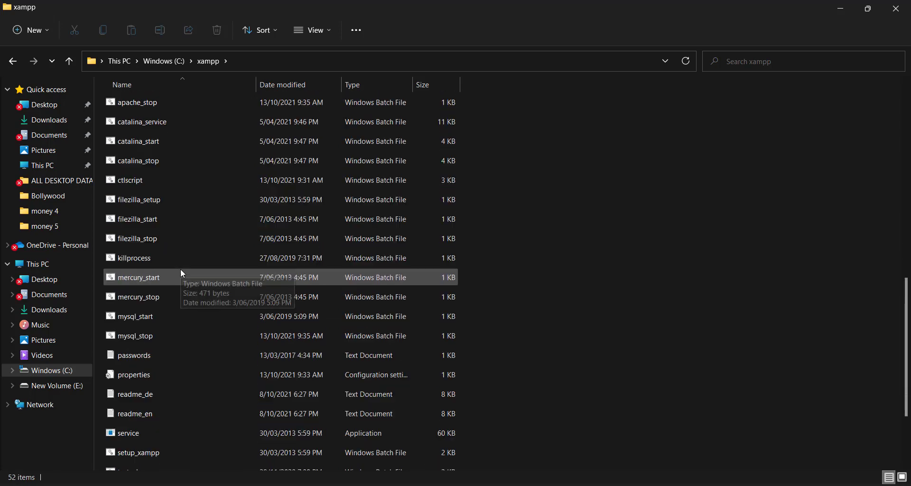
pyautogui.scroll(12, 182, 274)
pyautogui.scroll(1, 182, 272)
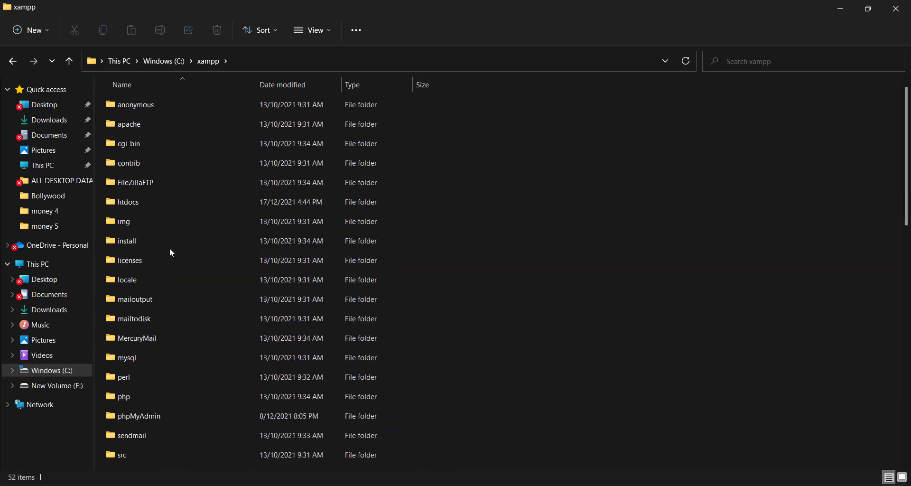
pyautogui.doubleClick(131, 203)
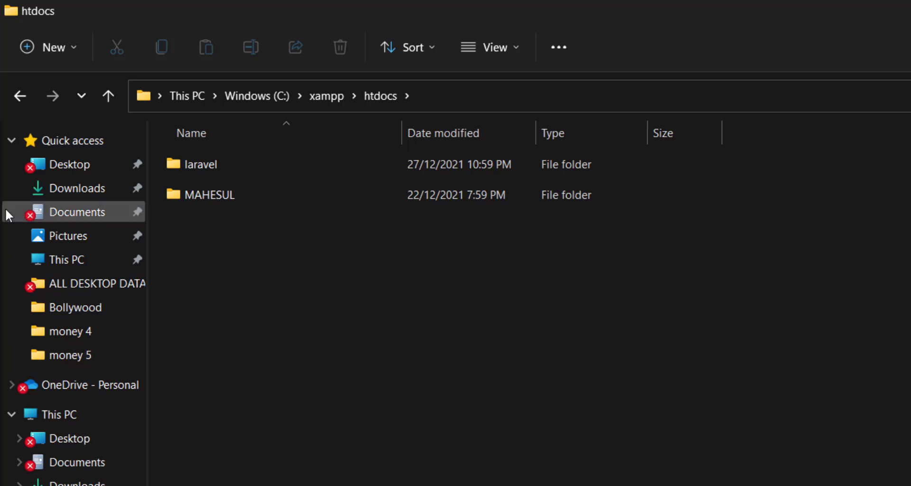
# Step: Extract the wordpress-5.8.2 zip from Downloads into C:\xampp\htdocs
pyautogui.click(15, 192)
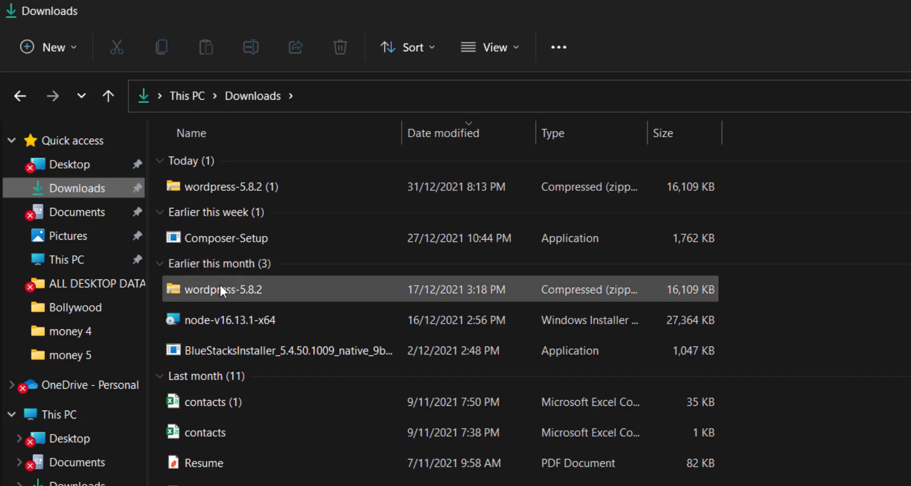
pyautogui.rightClick(221, 289)
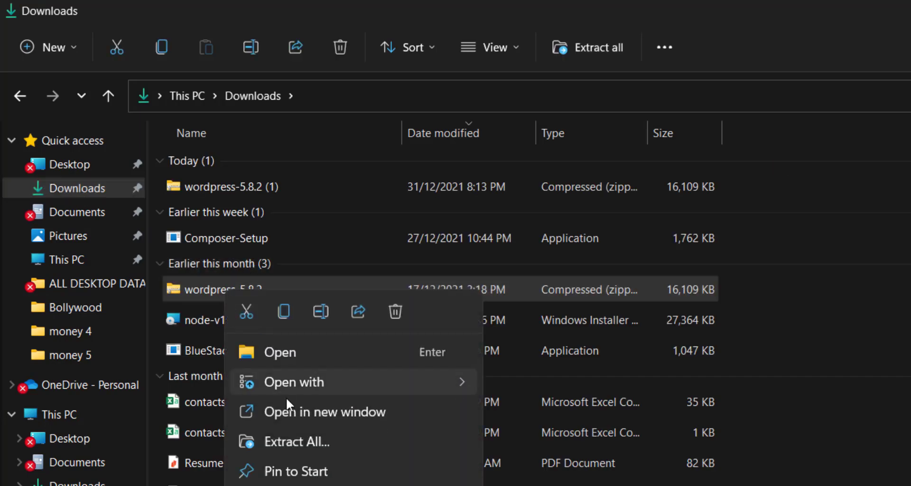
pyautogui.click(289, 441)
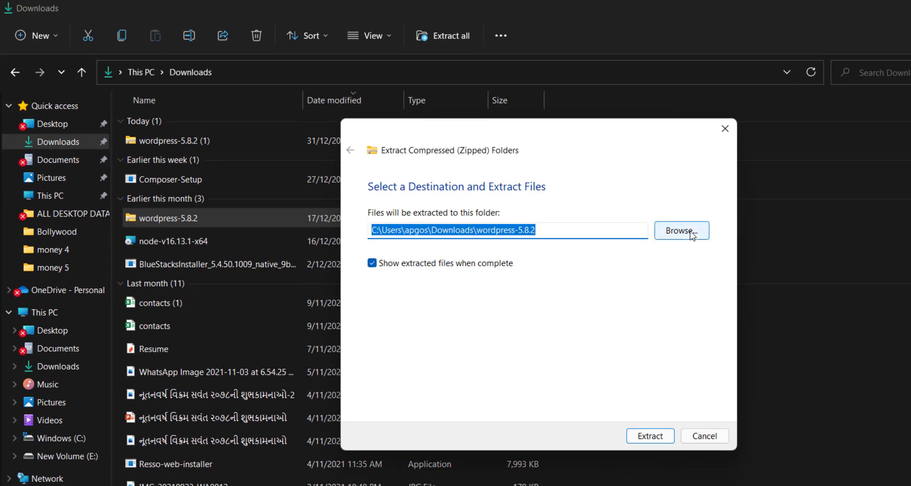
pyautogui.click(682, 231)
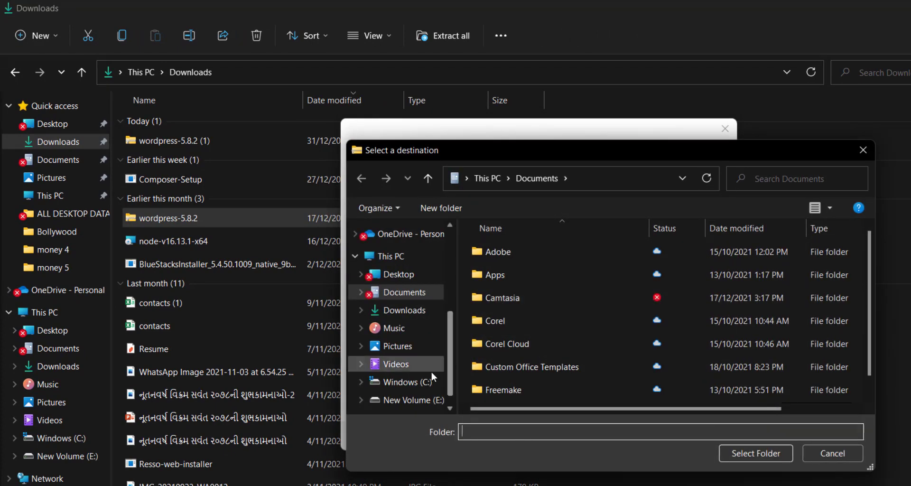
pyautogui.click(417, 382)
pyautogui.scroll(-1, 517, 337)
pyautogui.scroll(-1, 522, 329)
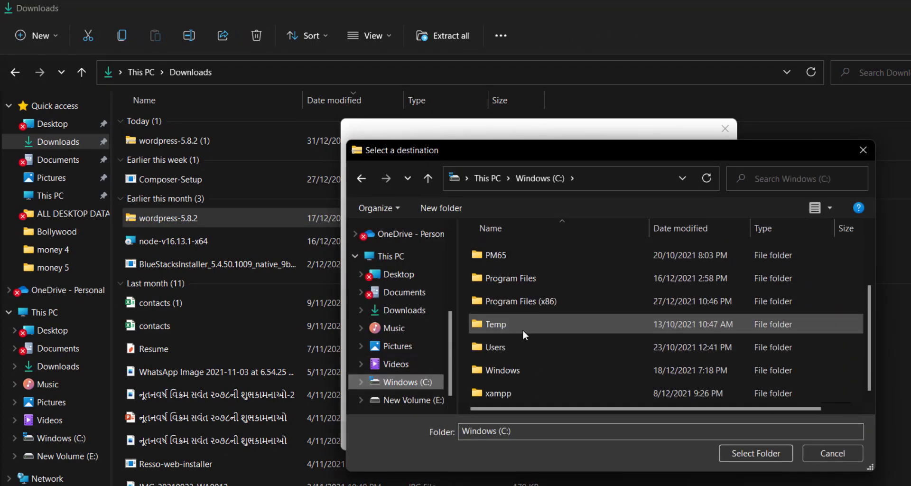
pyautogui.click(509, 390)
pyautogui.doubleClick(510, 392)
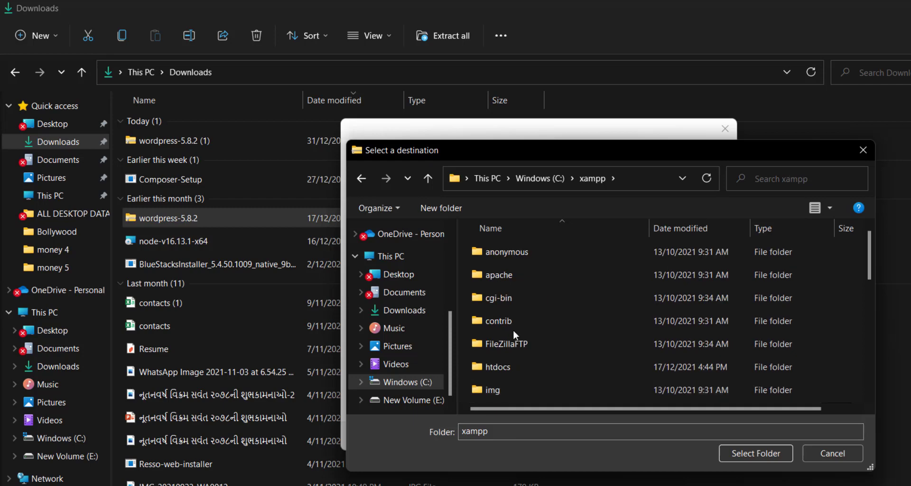
pyautogui.doubleClick(509, 367)
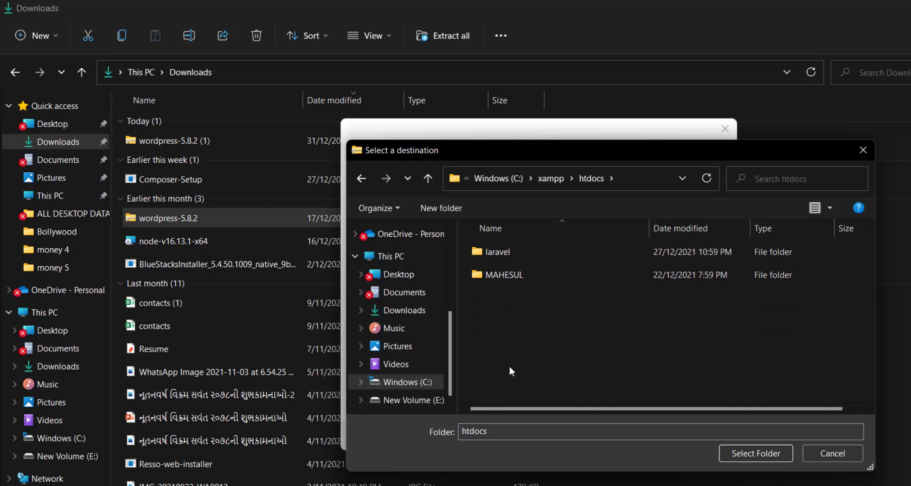
pyautogui.click(756, 457)
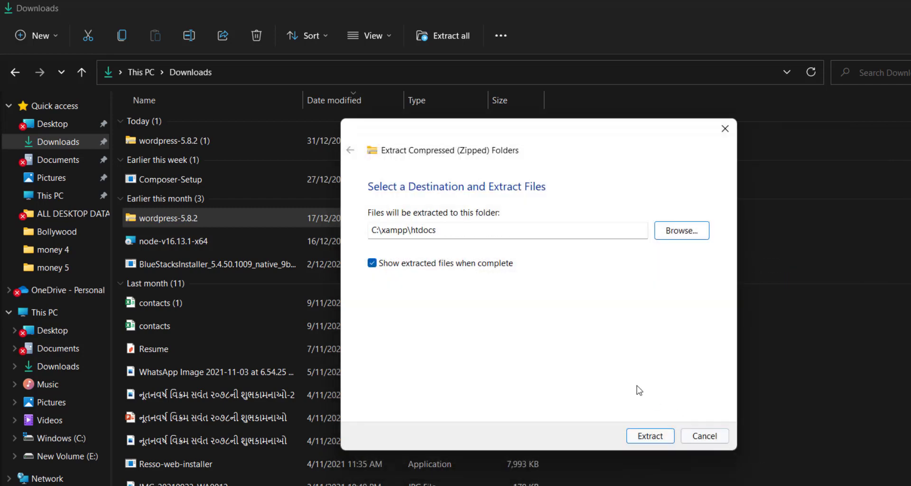
pyautogui.click(650, 435)
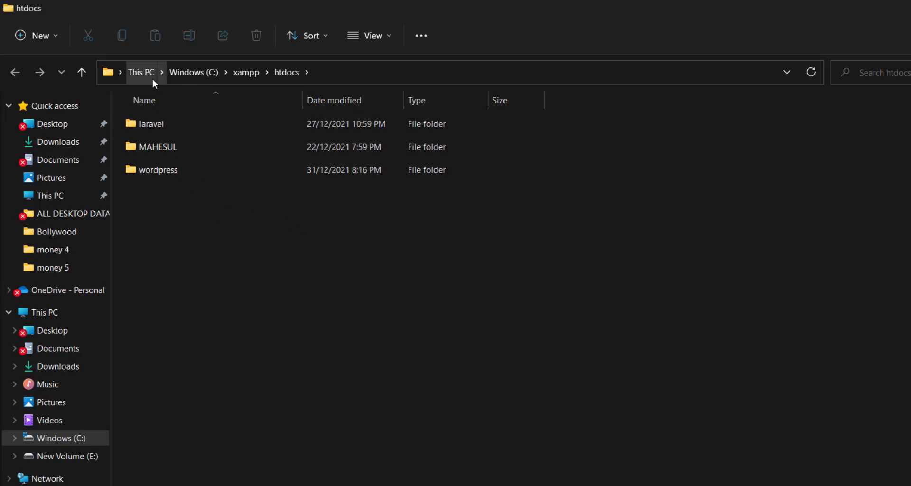
# Step: Check the extracted wordpress folder's contents, return to htdocs, and close both Explorer windows
pyautogui.doubleClick(158, 171)
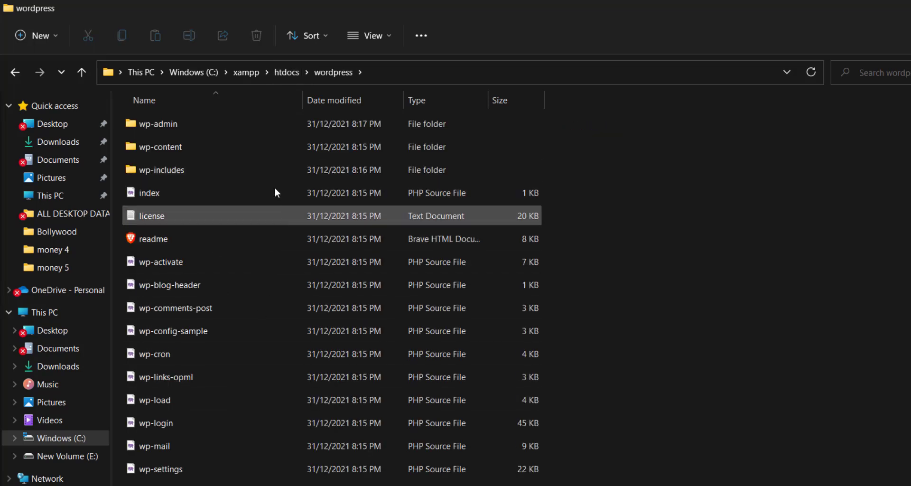
pyautogui.click(286, 74)
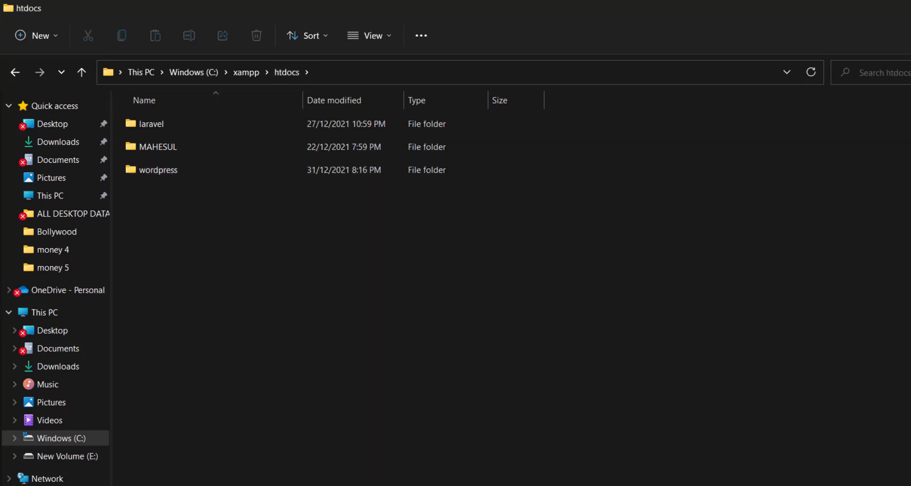
pyautogui.hotkey('alt', 'F4')
pyautogui.hotkey('alt', 'F4')
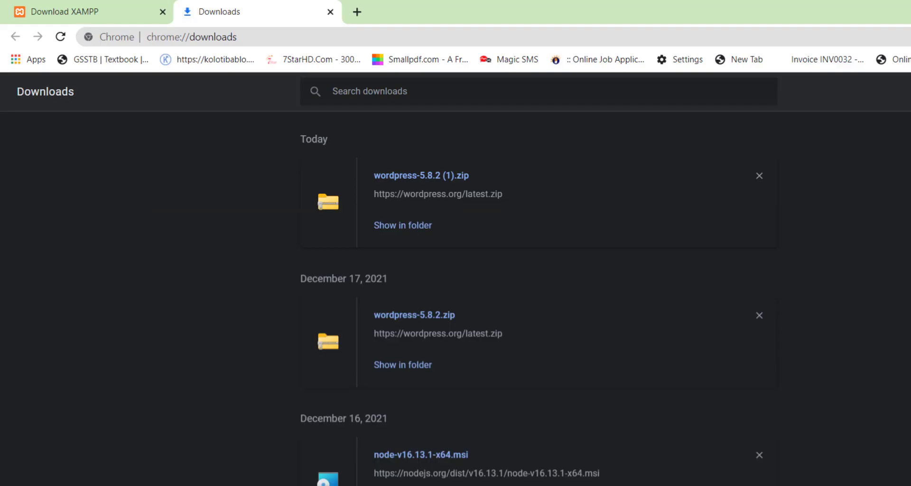
pyautogui.hotkey('alt', 'F4')
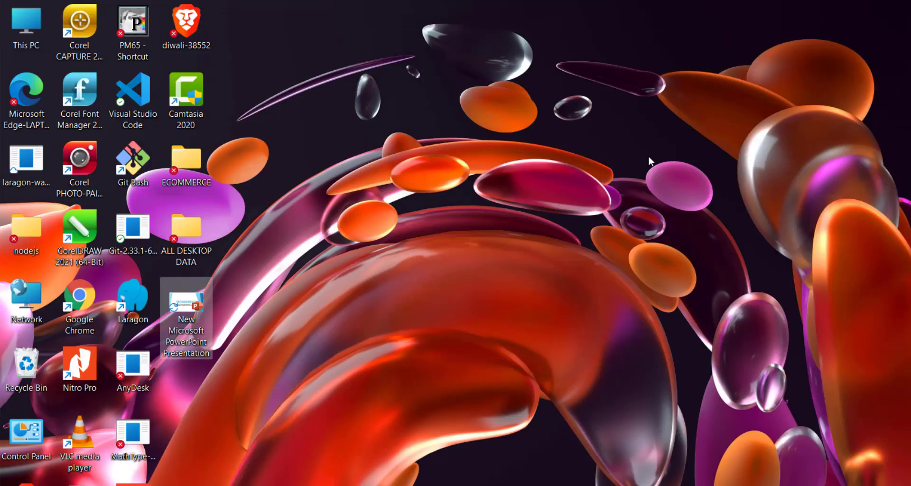
# Step: Refresh the desktop and launch XAMPP Control Panel by searching 'xam'
pyautogui.rightClick(651, 158)
pyautogui.click(698, 218)
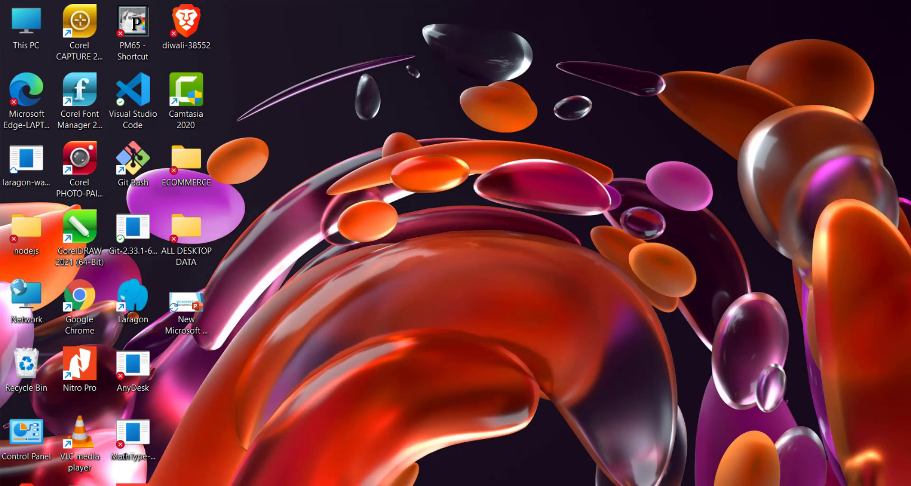
pyautogui.press('super')
pyautogui.write('xamPP Control Panel')
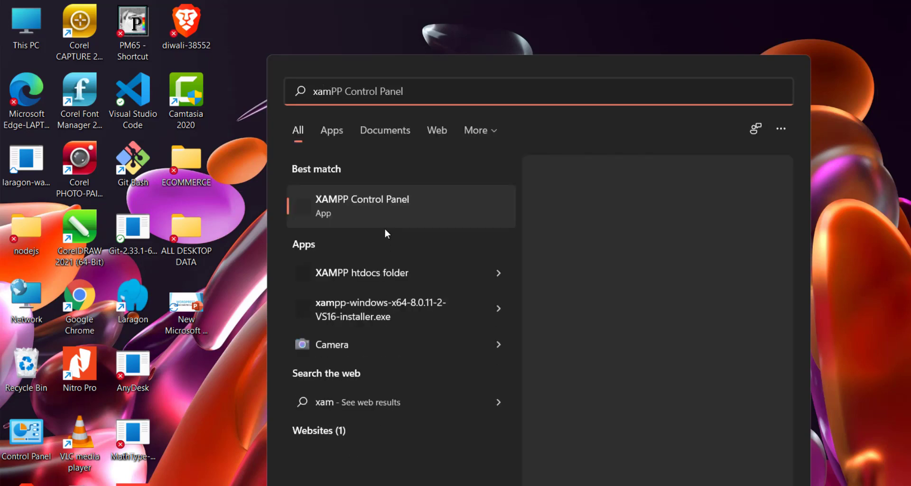
pyautogui.click(385, 202)
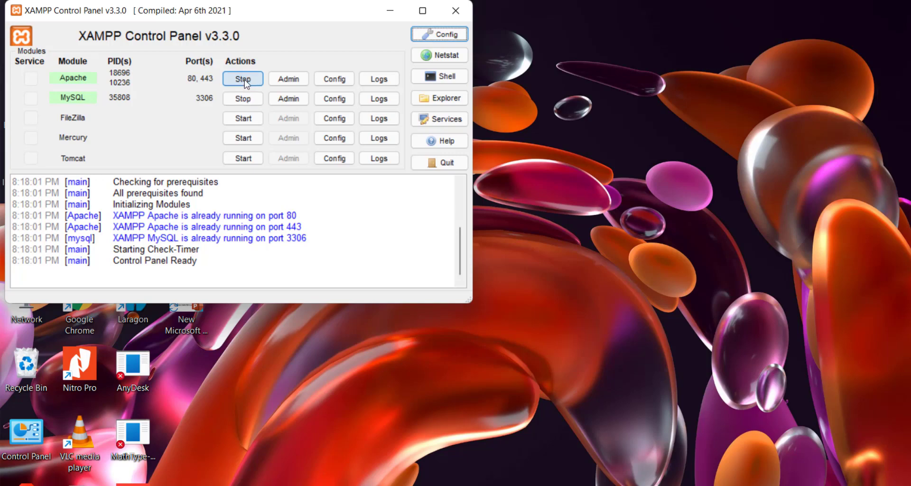
# Step: Minimize XAMPP, load localhost in Chrome, close the XAMPP tab, and open the wordpress folder
pyautogui.click(389, 11)
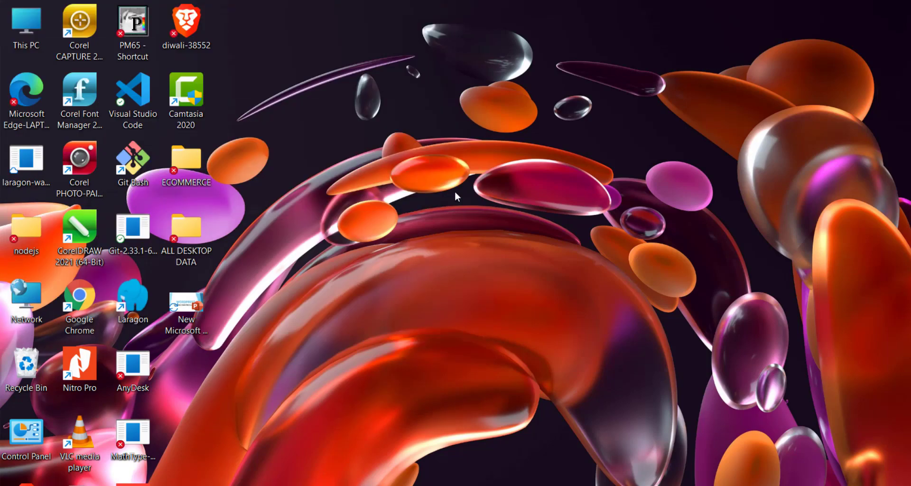
pyautogui.hotkey('alt', 'Tab')
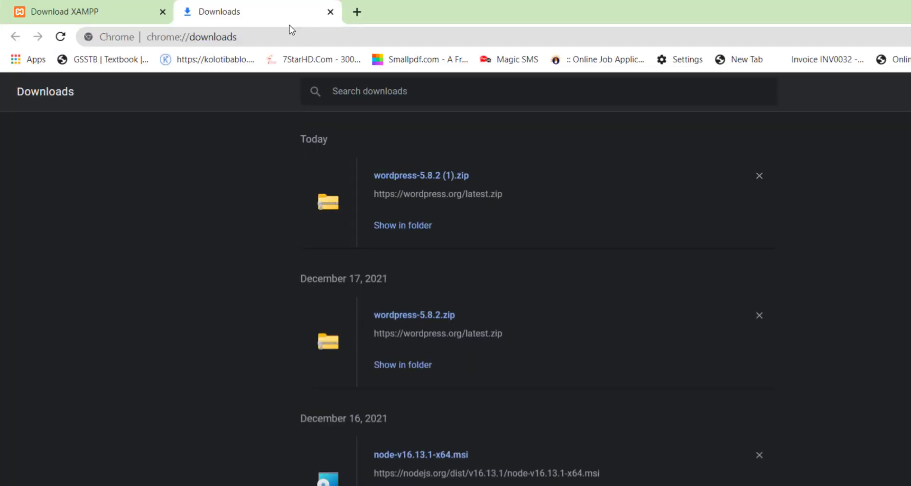
pyautogui.click(277, 36)
pyautogui.write('lo')
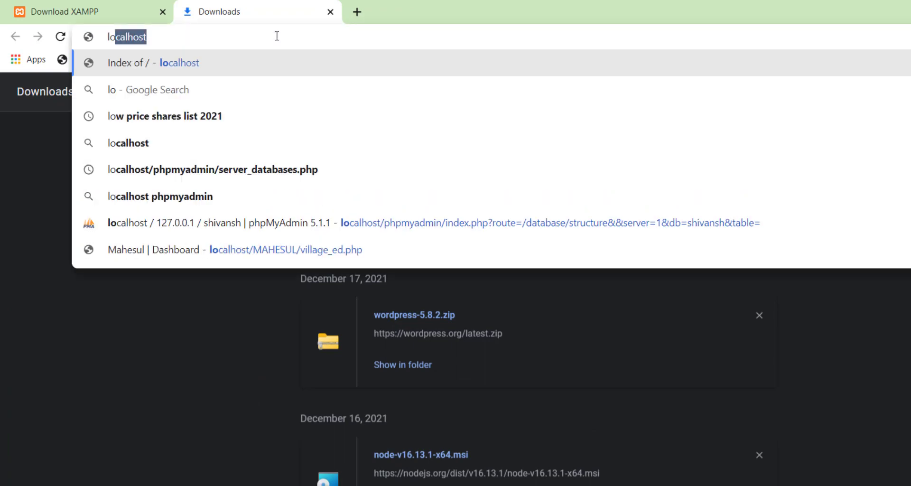
pyautogui.press('Return')
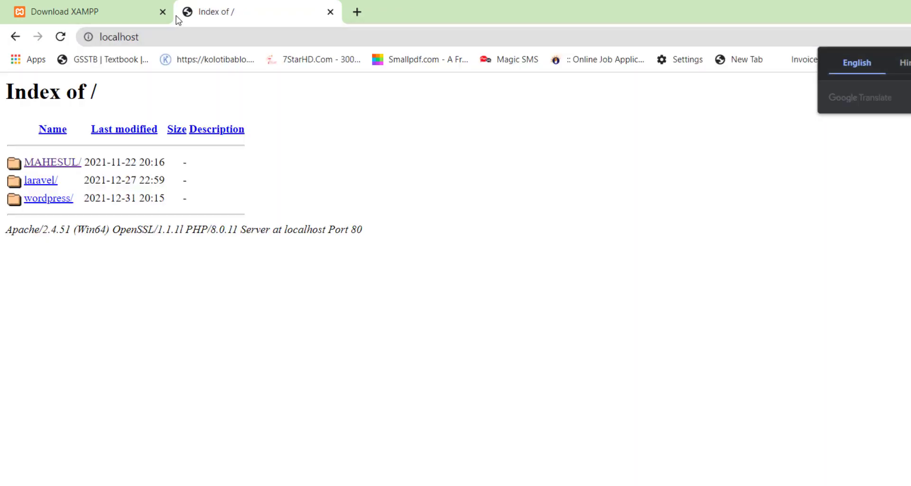
pyautogui.click(163, 11)
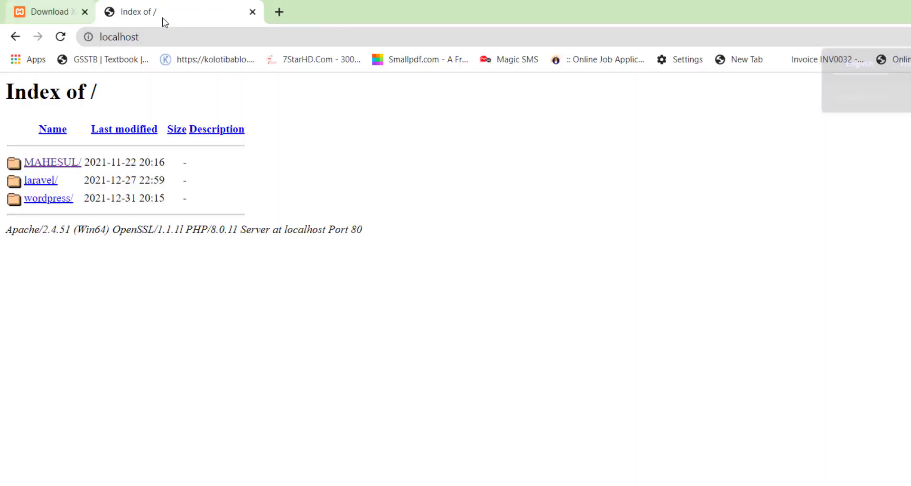
pyautogui.click(51, 200)
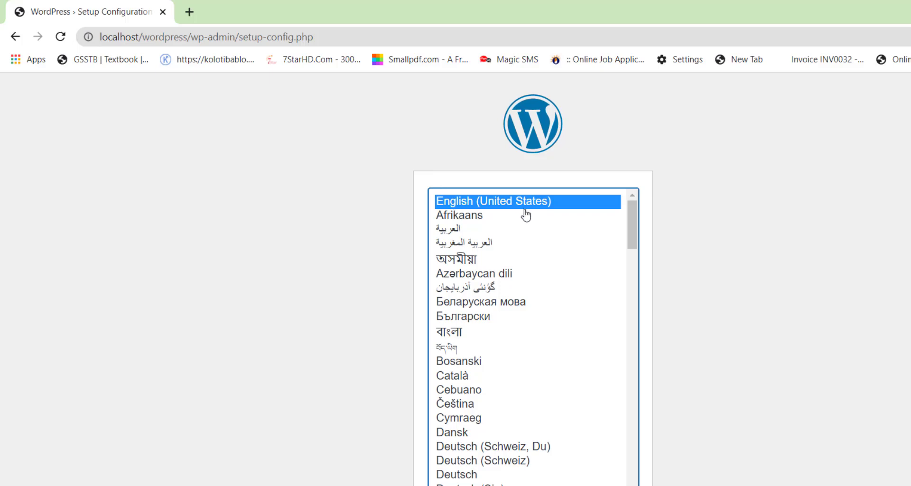
# Step: Continue setup in English (United States) and proceed past the welcome page with Let's go!
pyautogui.click(612, 484)
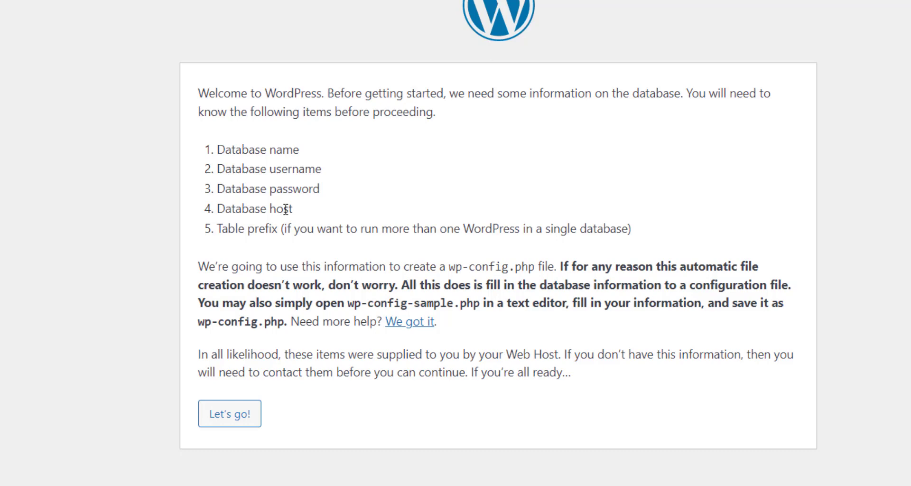
pyautogui.click(219, 416)
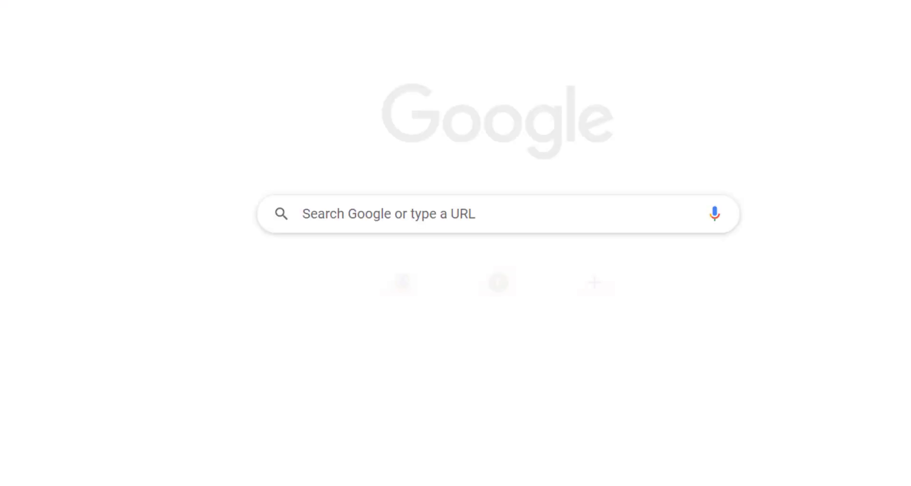
# Step: Load localhost/phpmyadmin/ from the address bar suggestion after entering localhost/ph
pyautogui.write('localhost')
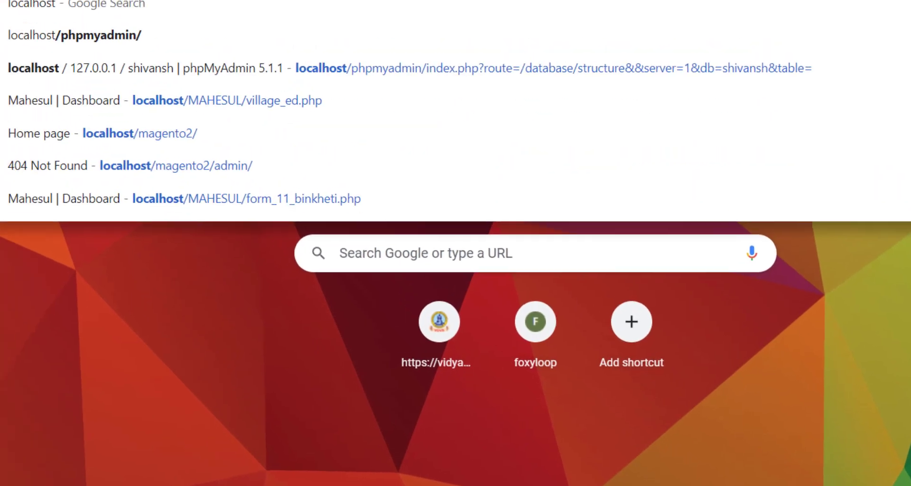
pyautogui.write('/ph')
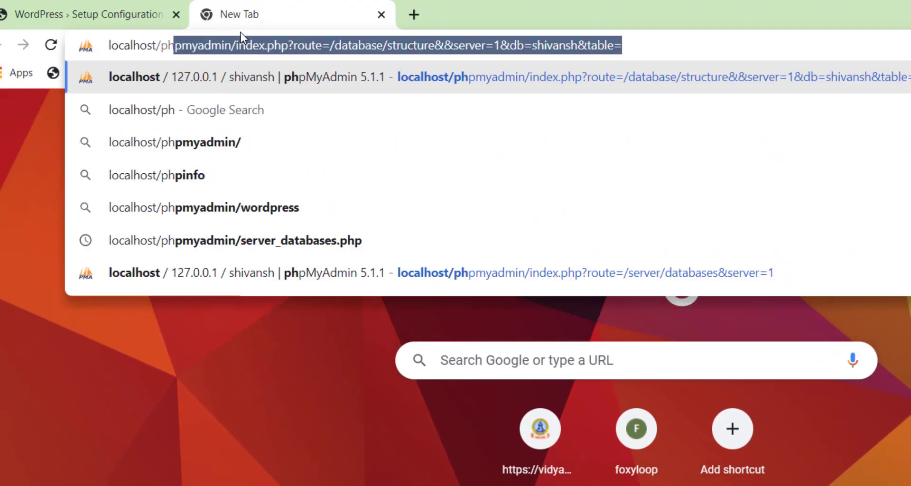
pyautogui.press('Down')
pyautogui.press('Down')
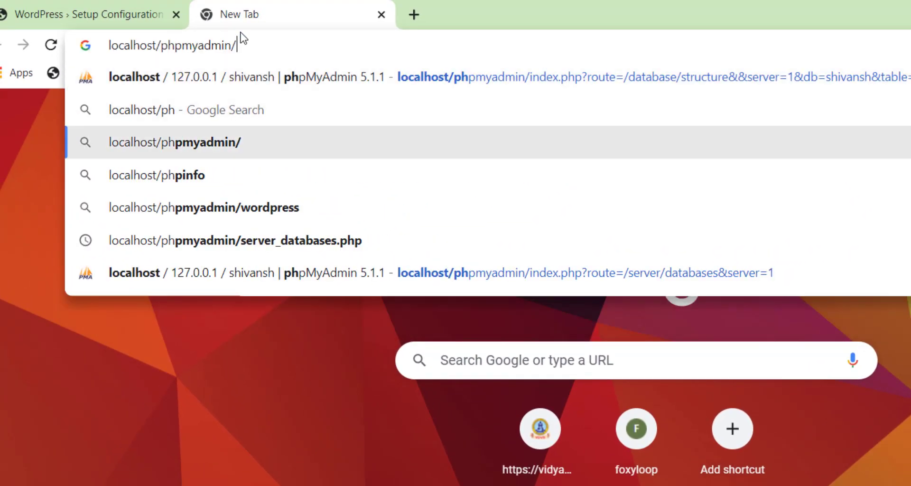
pyautogui.press('Return')
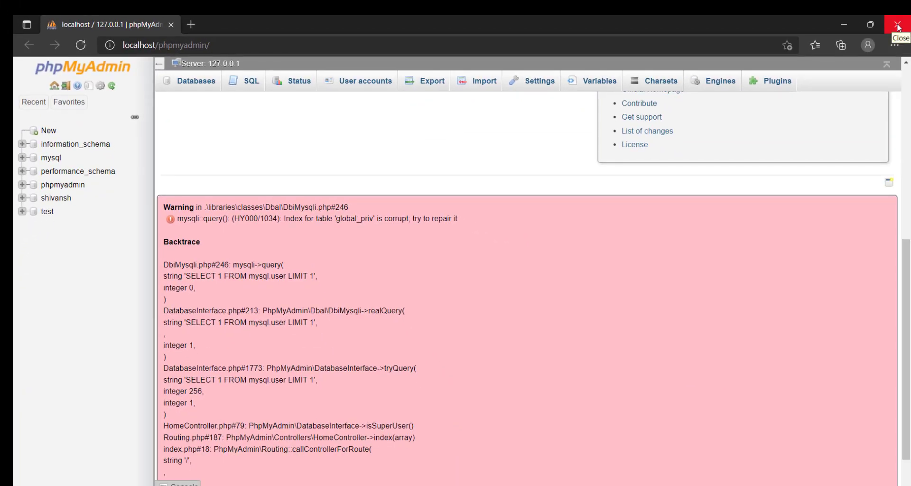
# Step: Close the extra Edge window and the translation popup, and collapse the shivansh table list
pyautogui.click(897, 24)
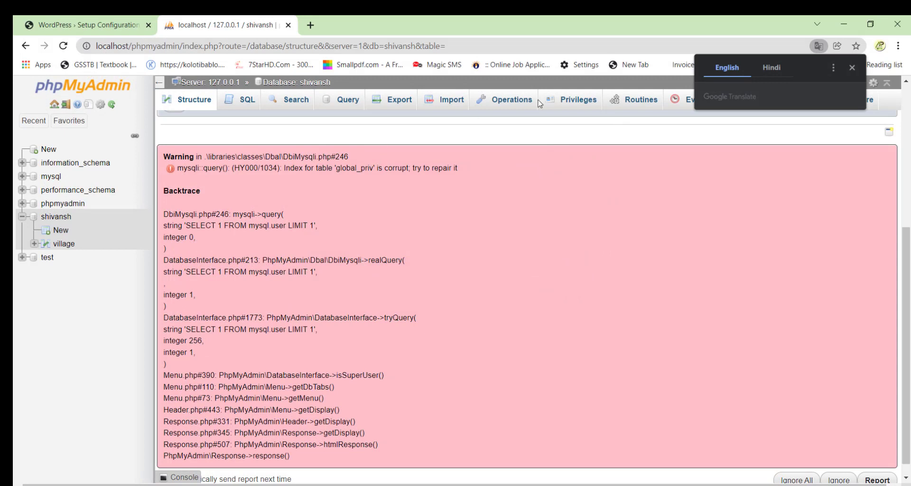
pyautogui.click(852, 68)
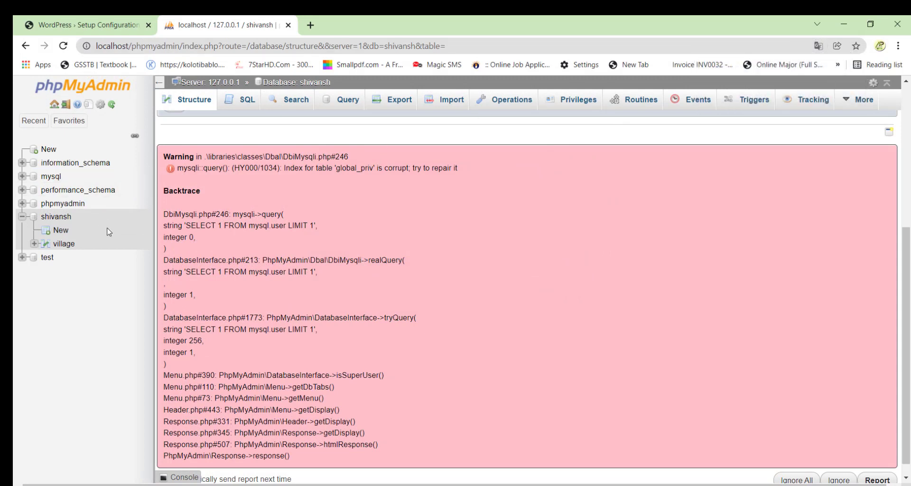
pyautogui.click(27, 217)
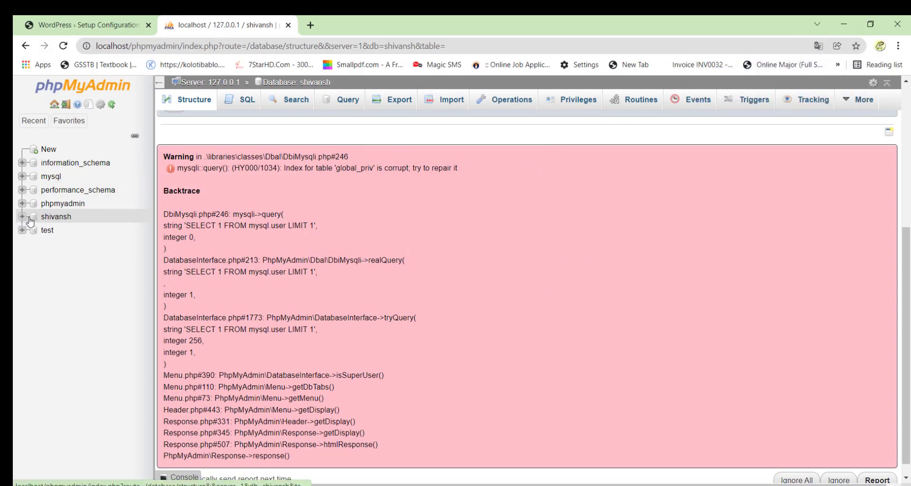
# Step: Ignore all the corrupt-index error warnings and bring up the new-database form
pyautogui.scroll(-1, 474, 271)
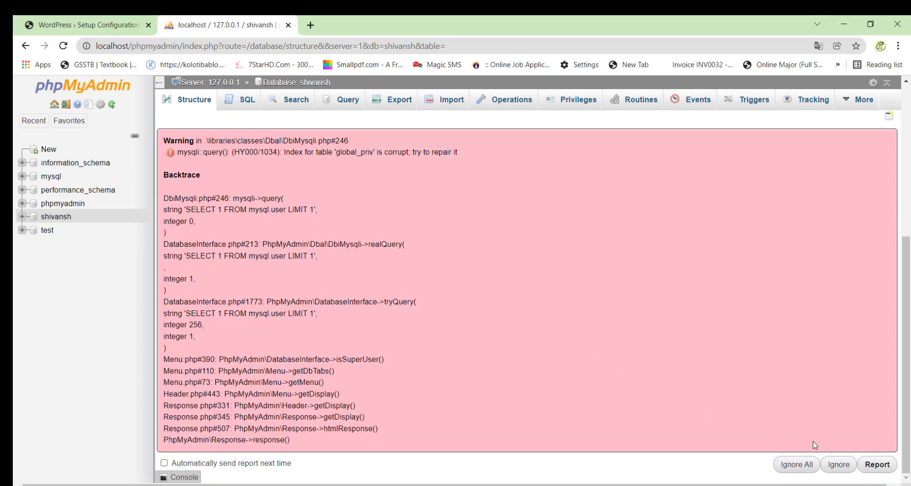
pyautogui.click(797, 465)
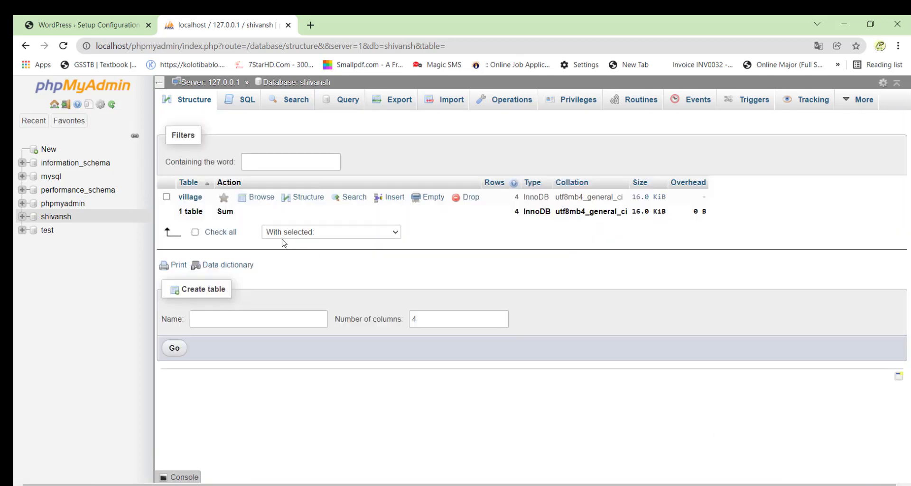
pyautogui.click(48, 150)
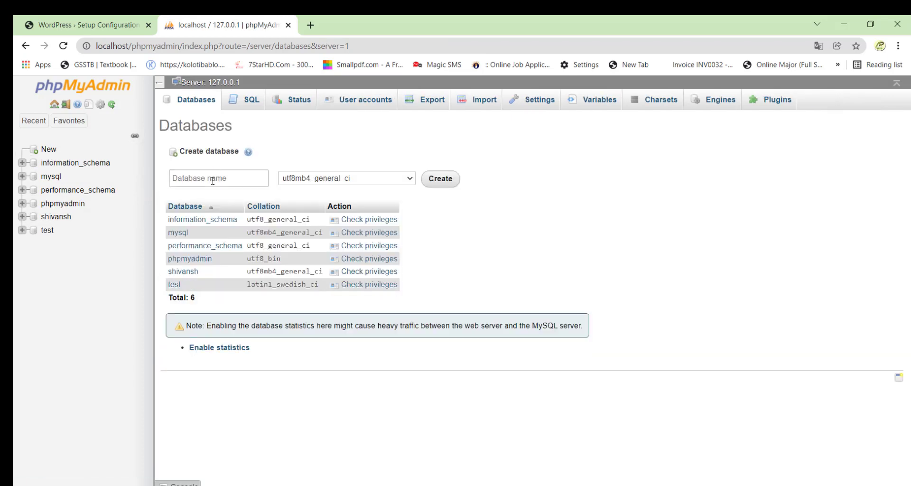
# Step: Create a database named 'wordpress' and return to the WordPress Setup Configuration tab
pyautogui.click(212, 181)
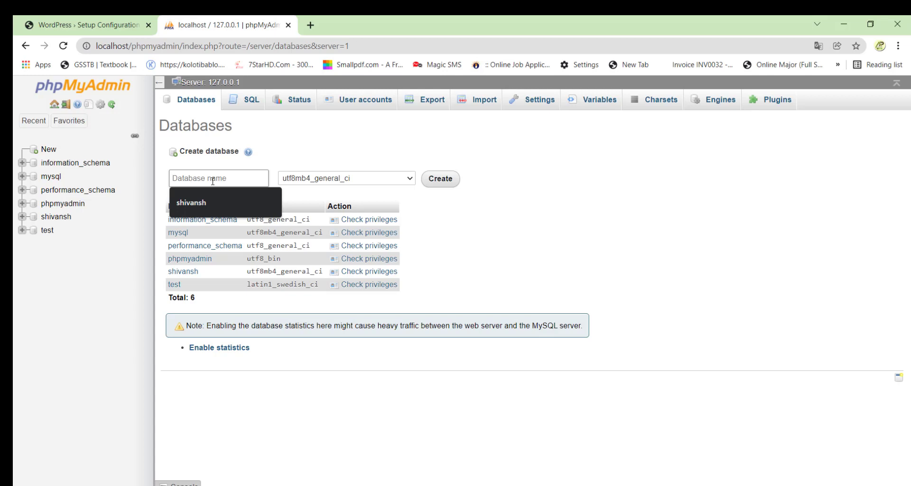
pyautogui.write('word')
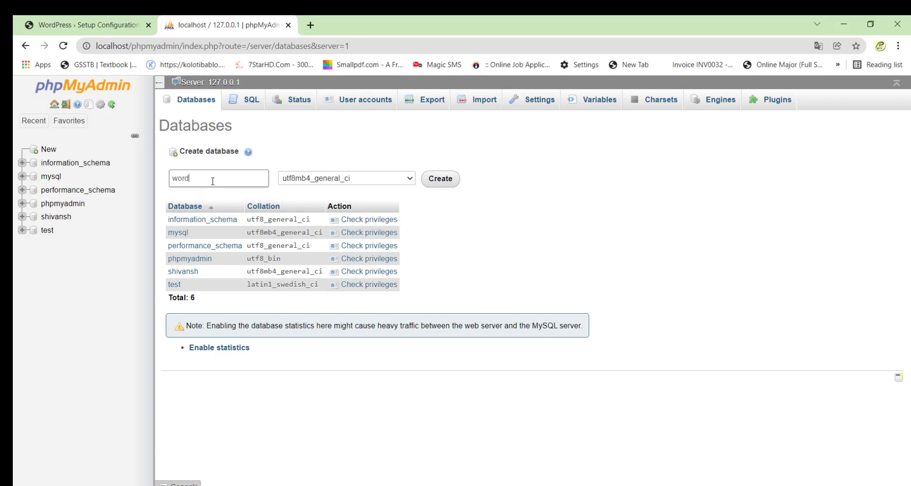
pyautogui.write('press')
pyautogui.click(440, 179)
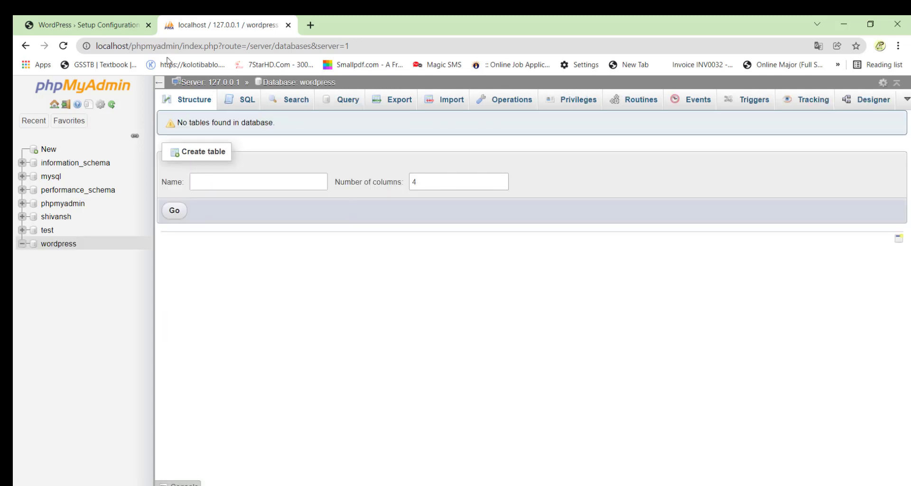
pyautogui.click(114, 24)
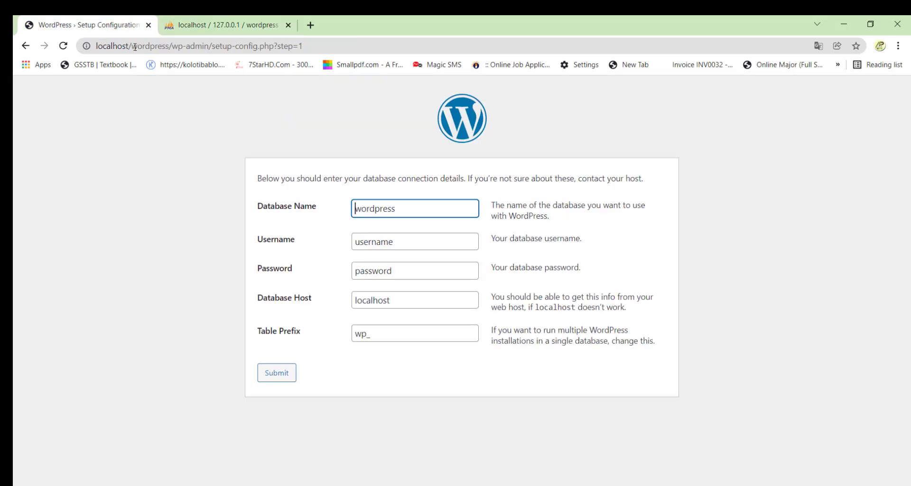
# Step: Set the Database Name field to 'wordpress'
pyautogui.moveTo(391, 208); pyautogui.dragTo(327, 212)
pyautogui.click(404, 214)
pyautogui.moveTo(403, 214); pyautogui.dragTo(326, 214)
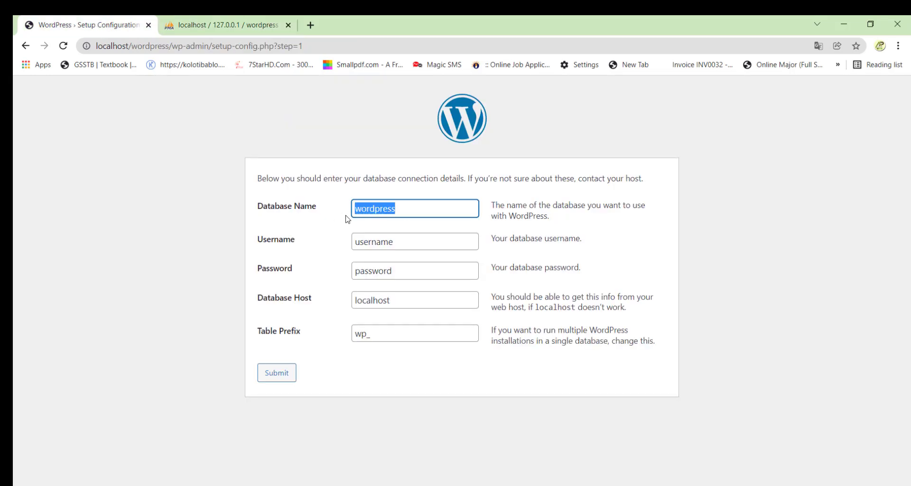
pyautogui.write('w')
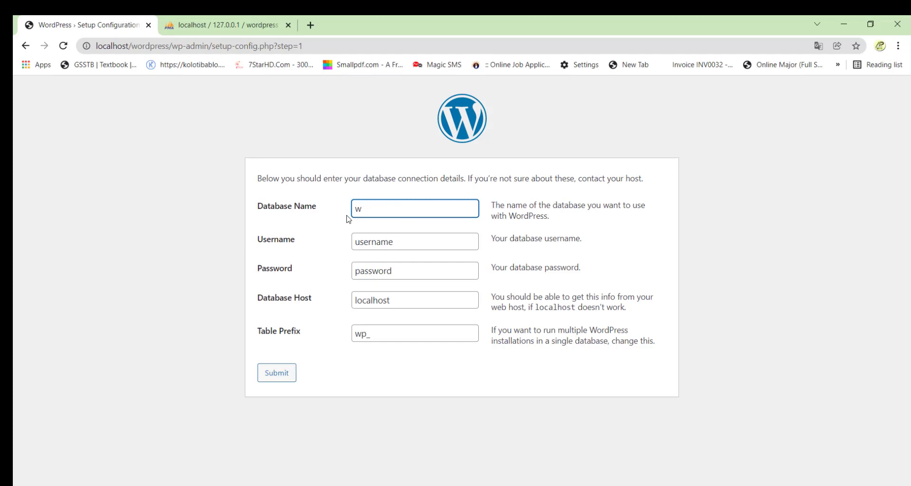
pyautogui.write('ord')
pyautogui.press('BackSpace')
pyautogui.write('press')
# Step: Set the Username to 'root' and leave the database Password empty
pyautogui.doubleClick(411, 246)
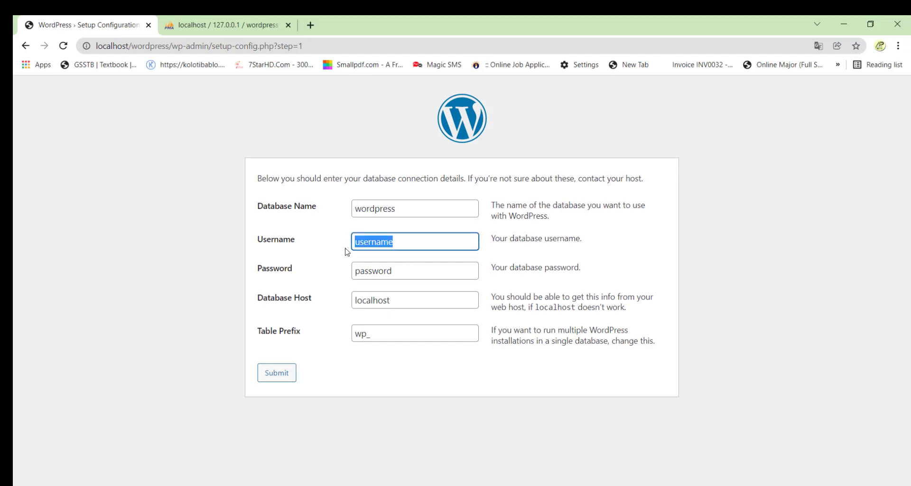
pyautogui.write('root')
pyautogui.doubleClick(385, 242)
pyautogui.moveTo(397, 267); pyautogui.dragTo(298, 275)
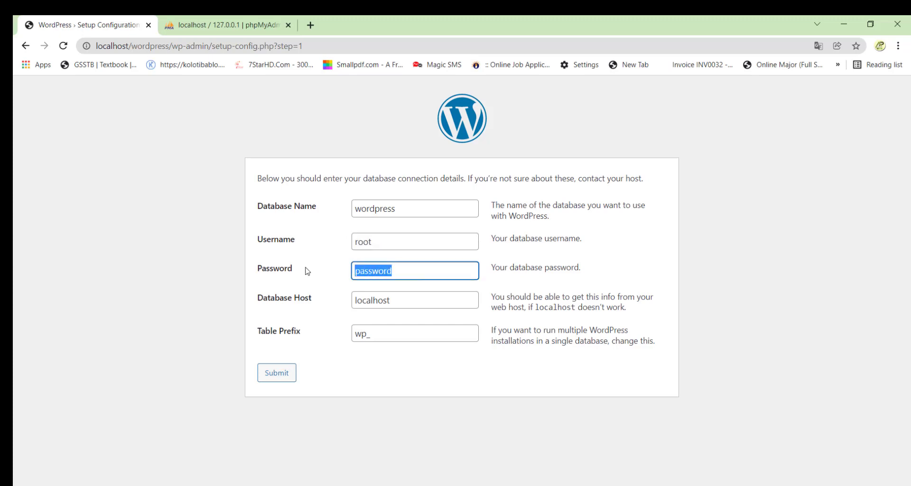
pyautogui.press('BackSpace')
pyautogui.click(413, 305)
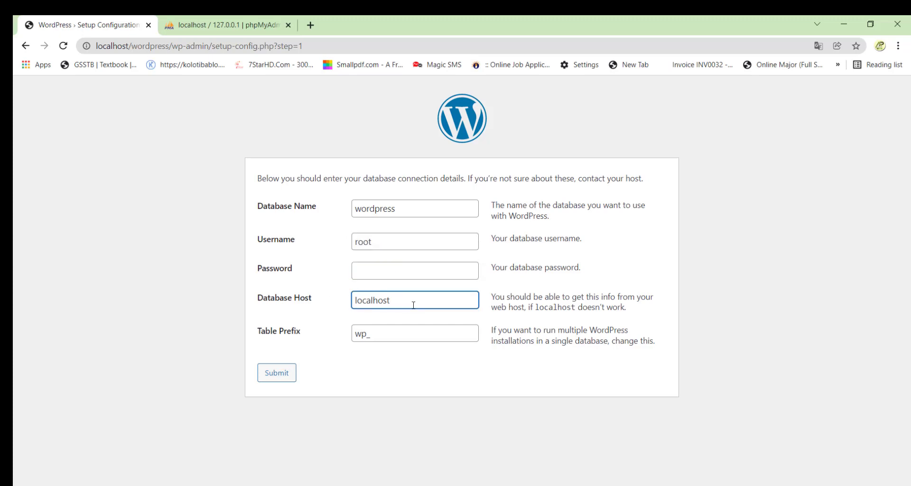
# Step: Change the Table Prefix from wp_ to sc_ and submit the connection details
pyautogui.moveTo(386, 335); pyautogui.dragTo(327, 341)
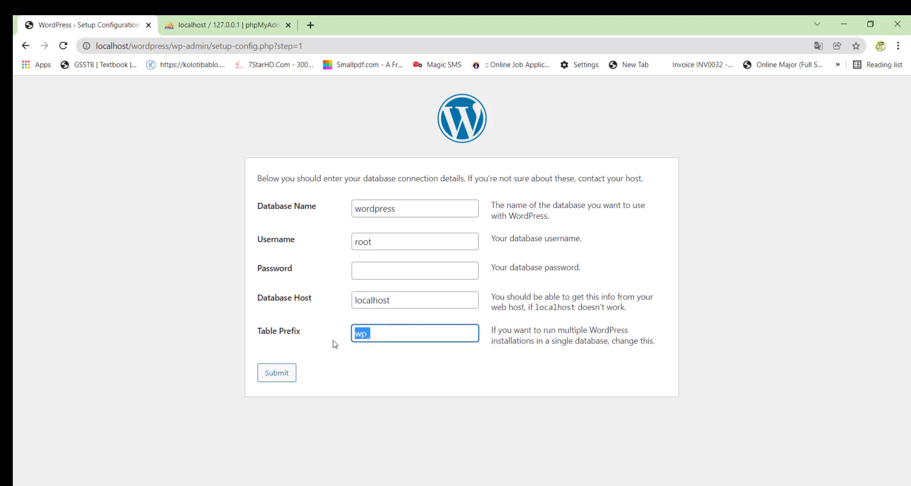
pyautogui.click(394, 332)
pyautogui.moveTo(394, 331); pyautogui.dragTo(340, 332)
pyautogui.click(368, 337)
pyautogui.press('BackSpace')
pyautogui.write('sc_')
pyautogui.click(288, 372)
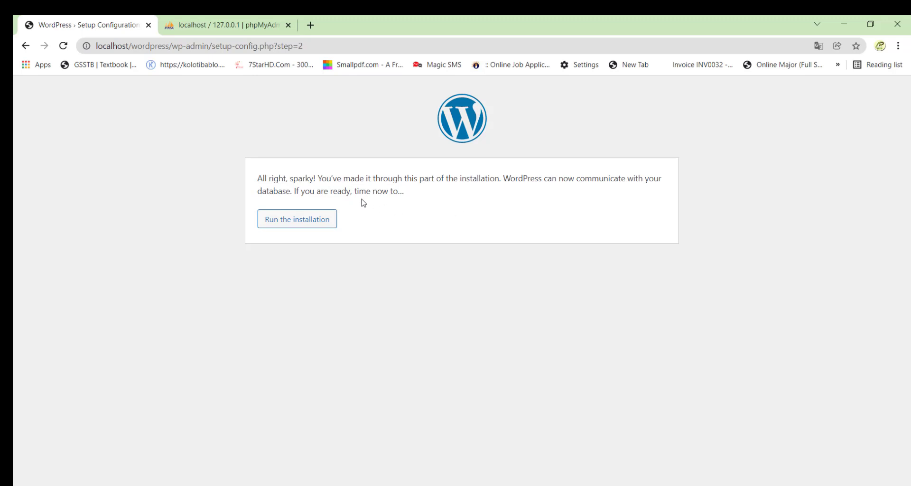
# Step: Run the installation and enter the learning-platform Site Title
pyautogui.click(311, 219)
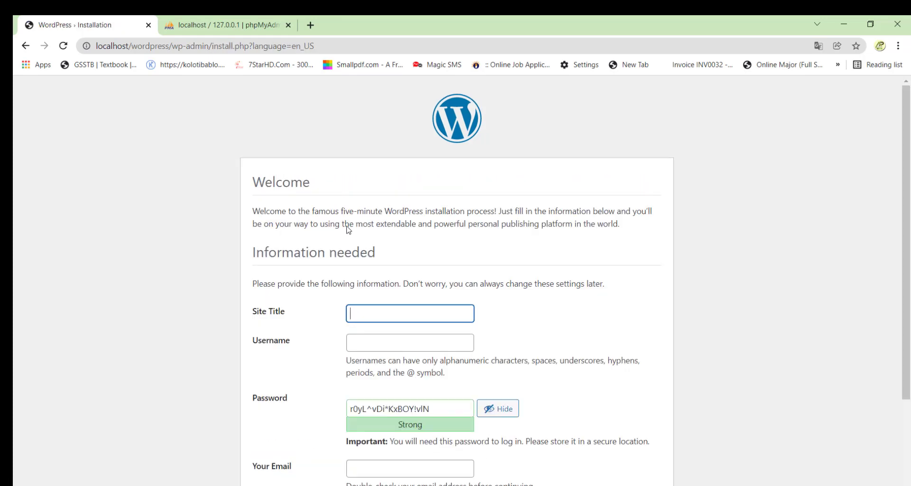
pyautogui.scroll(-3, 349, 229)
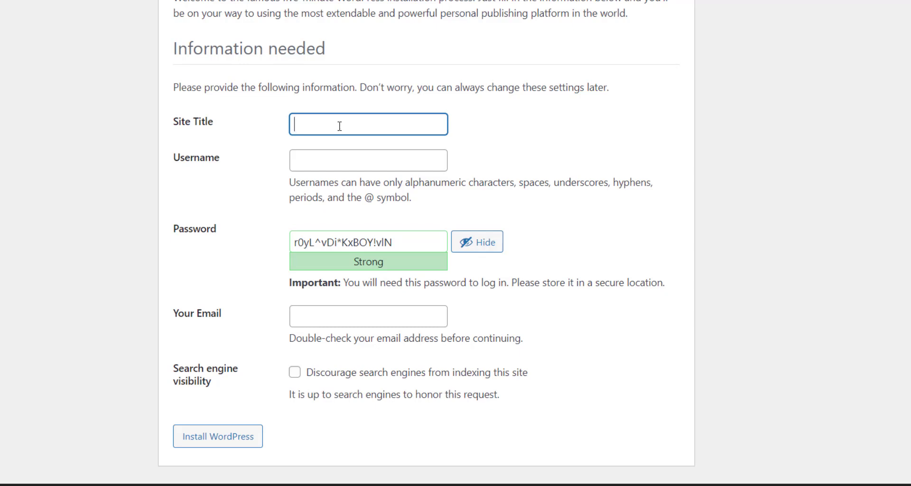
pyautogui.write('Shivansh Lernining ')
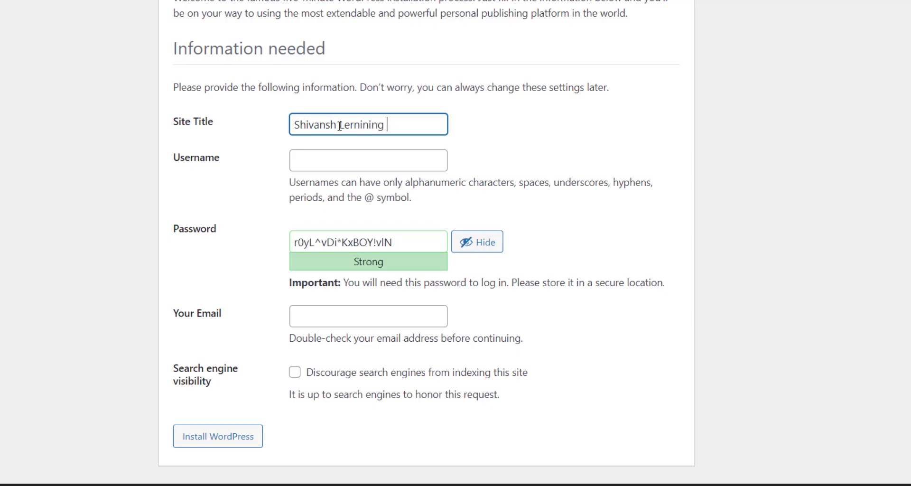
pyautogui.write('Platform')
pyautogui.press('Tab')
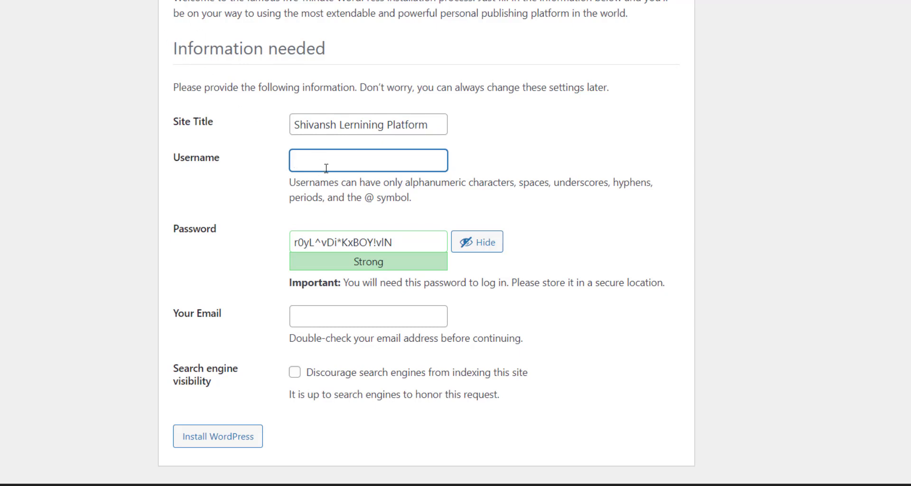
# Step: Enter 'admin' as the site Username
pyautogui.moveTo(330, 187); pyautogui.dragTo(401, 197)
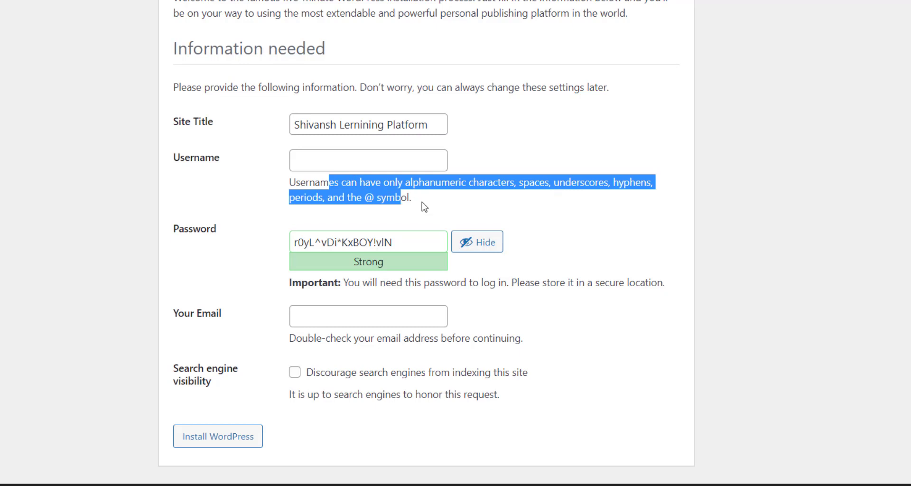
pyautogui.click(359, 165)
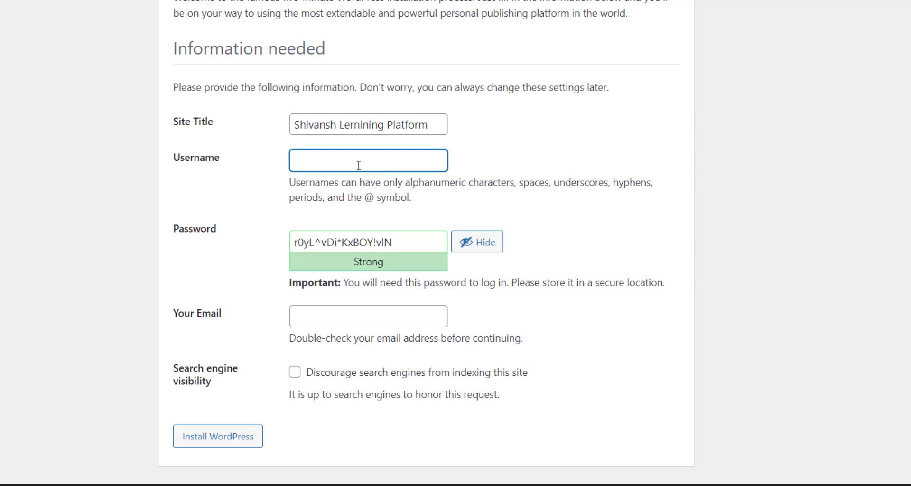
pyautogui.write('admin')
# Step: Replace the generated password with a short custom password
pyautogui.moveTo(412, 247); pyautogui.dragTo(256, 230)
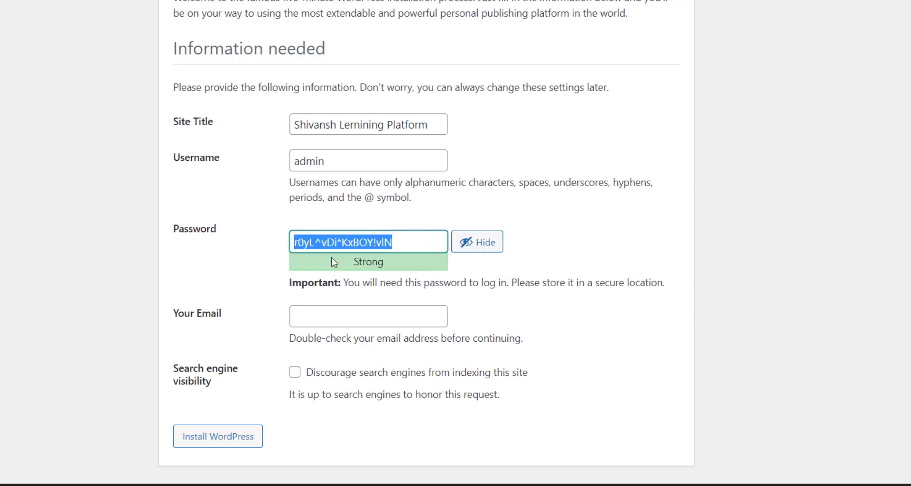
pyautogui.press('BackSpace')
pyautogui.write('h')
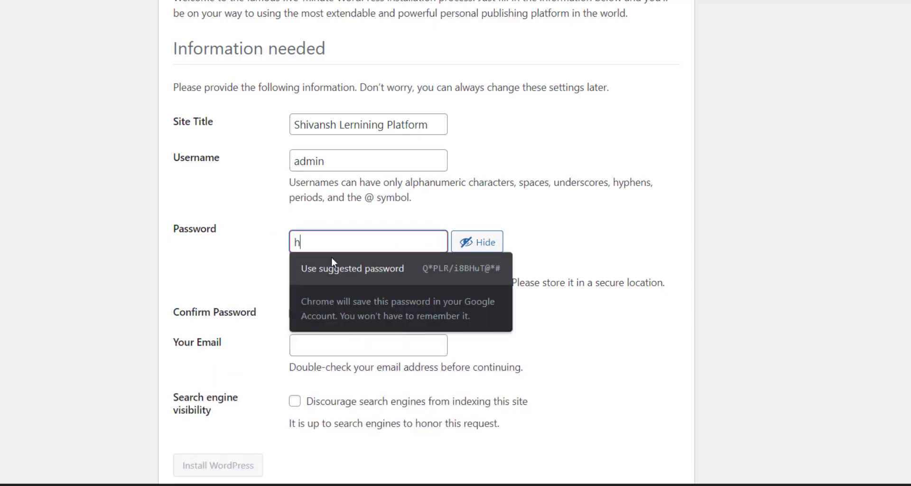
pyautogui.press('BackSpace')
pyautogui.click(484, 246)
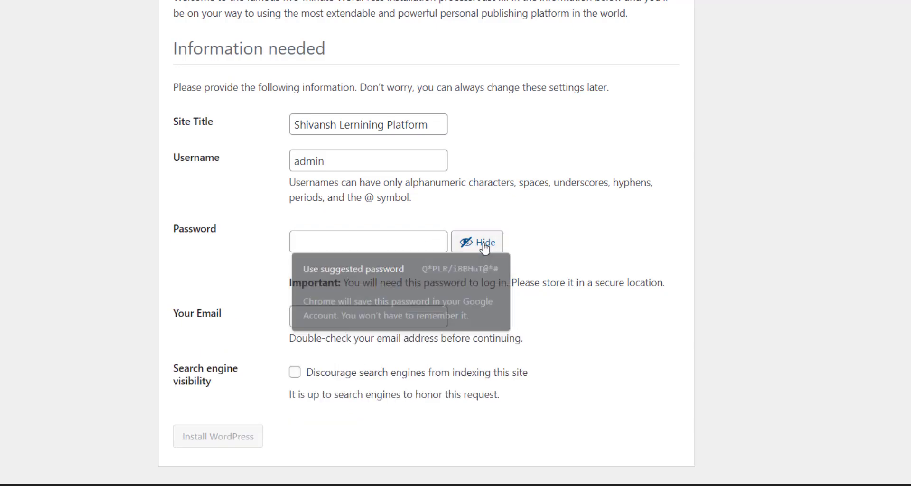
pyautogui.click(356, 250)
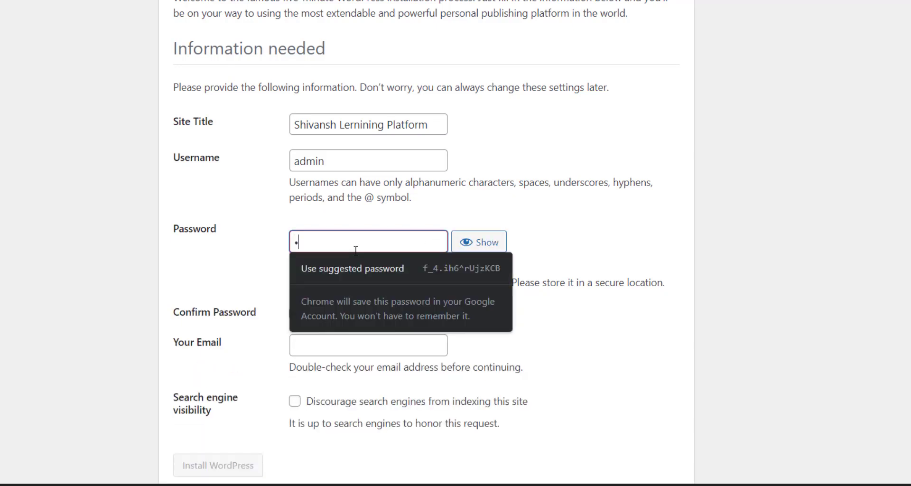
pyautogui.press('BackSpace')
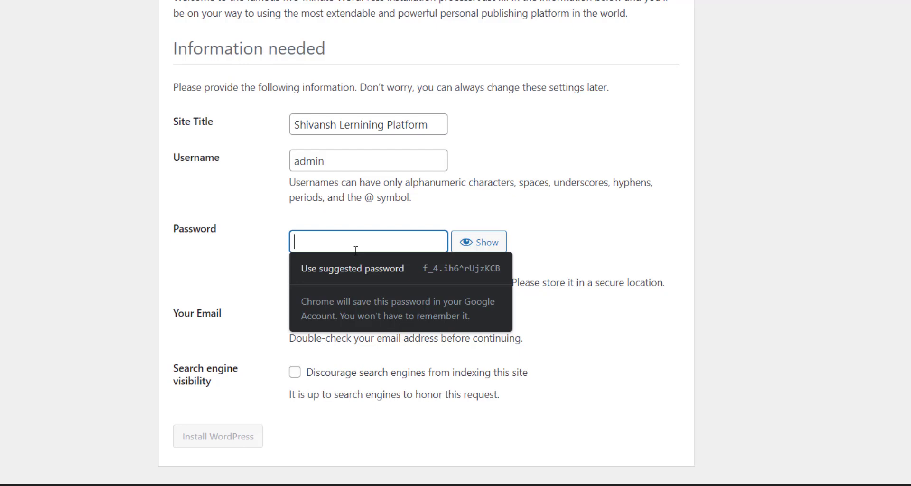
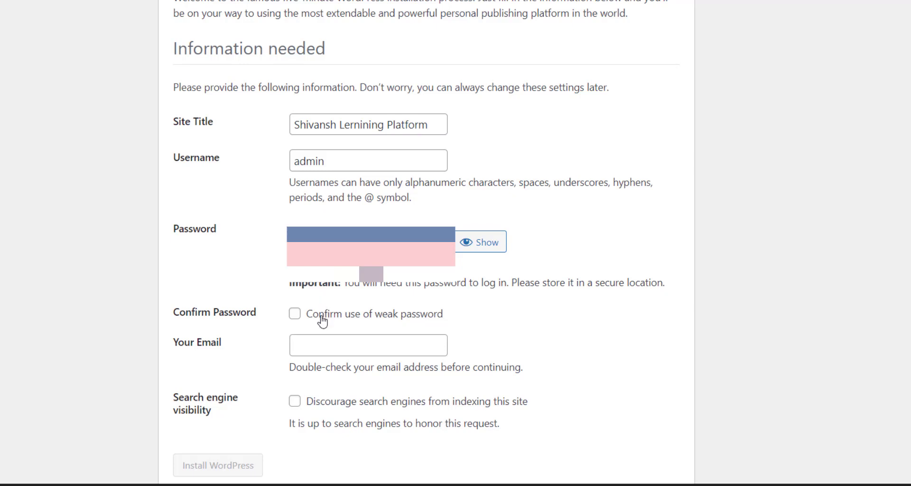
# Step: Confirm use of the weak password and autofill the saved email address
pyautogui.click(323, 324)
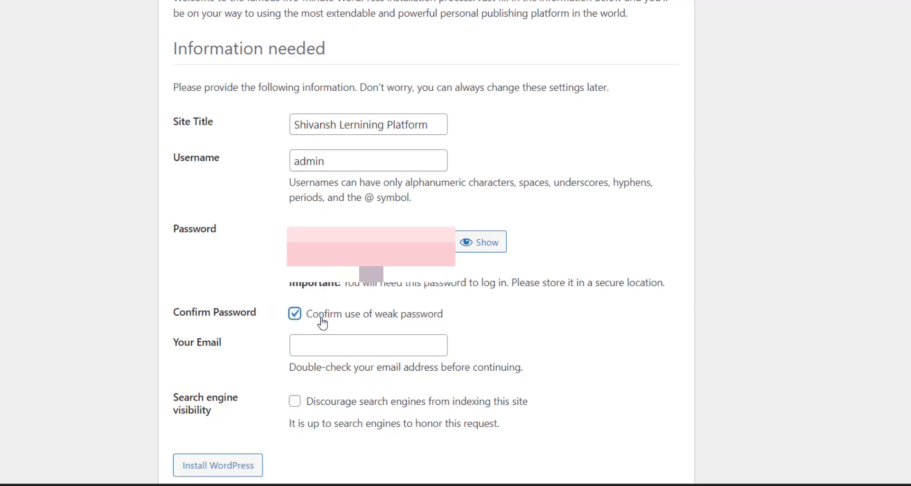
pyautogui.scroll(-1, 323, 324)
pyautogui.click(320, 314)
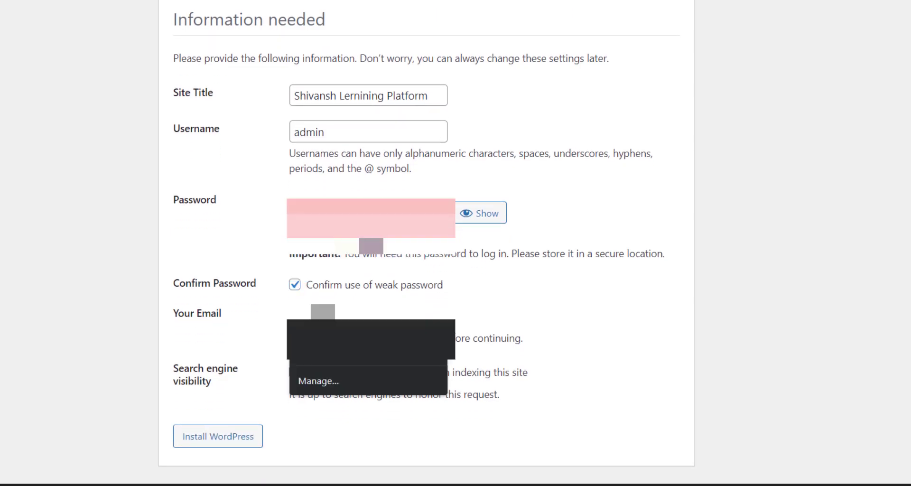
pyautogui.click(320, 350)
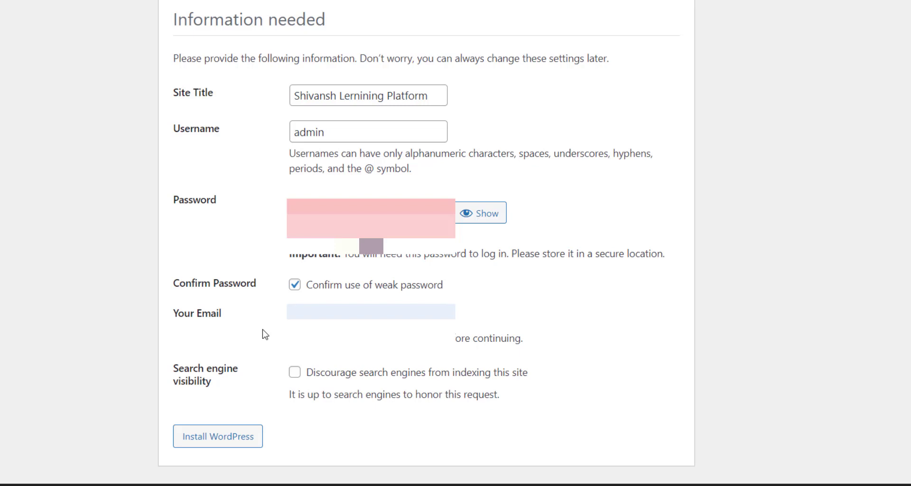
# Step: Tick Discourage search engines from indexing and install WordPress
pyautogui.click(488, 219)
pyautogui.click(487, 219)
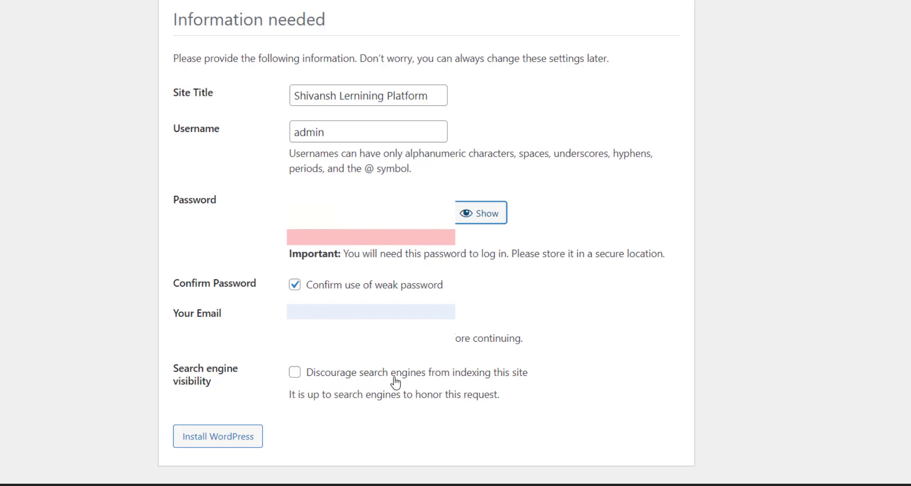
pyautogui.click(300, 377)
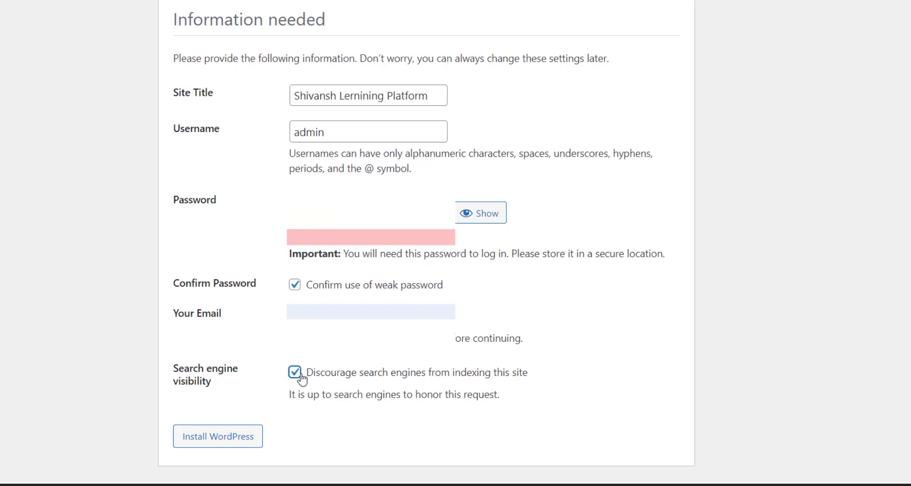
pyautogui.click(239, 438)
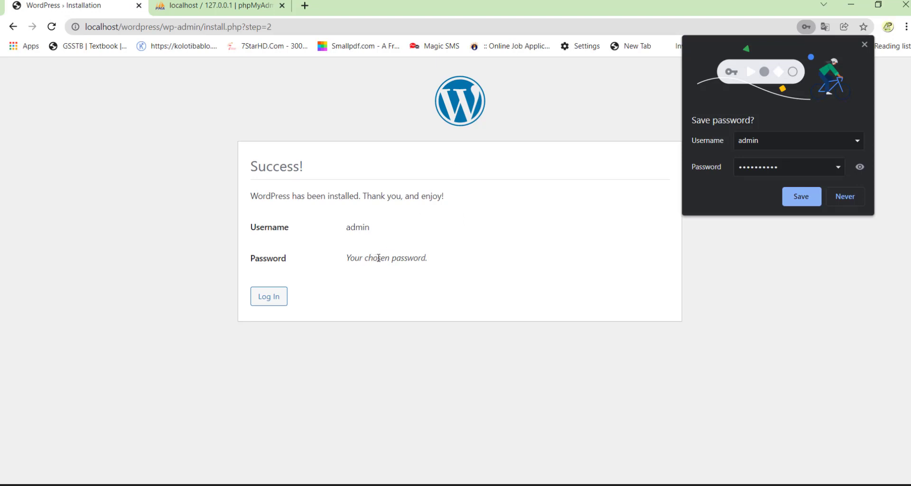
# Step: Decline Chrome's password save, then log in as admin with Remember Me ticked
pyautogui.click(834, 196)
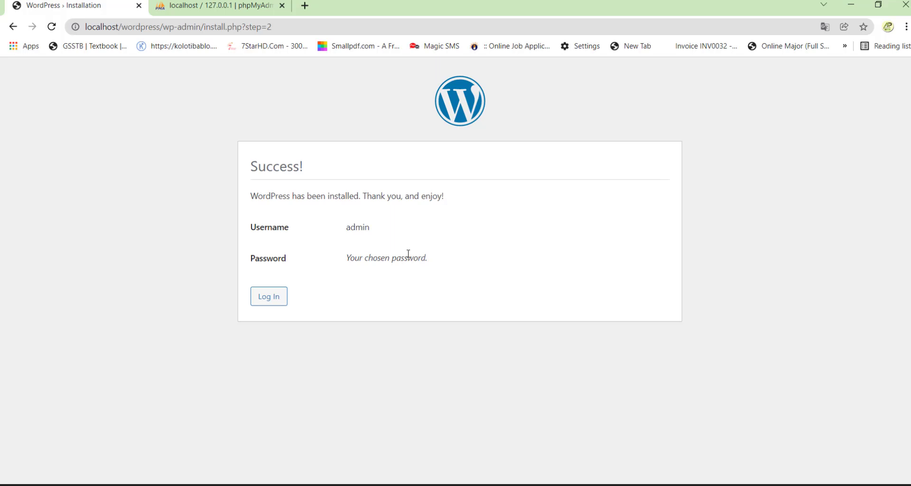
pyautogui.click(267, 298)
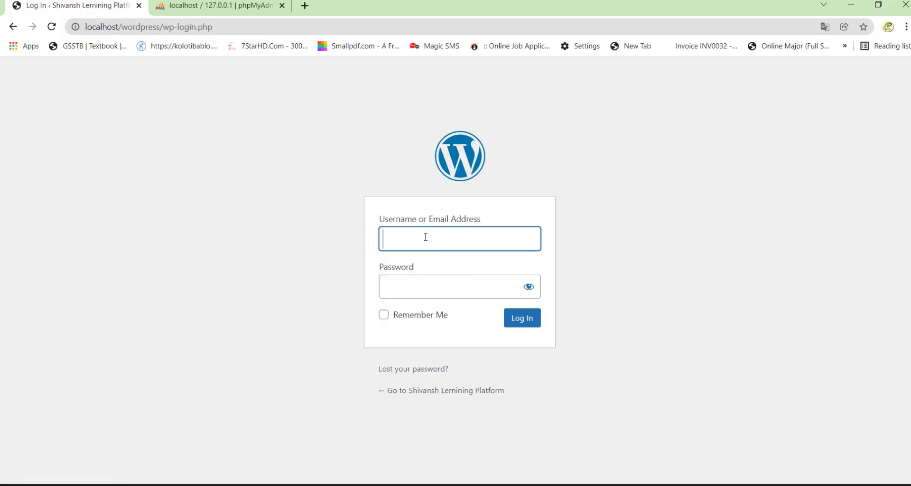
pyautogui.write('ad')
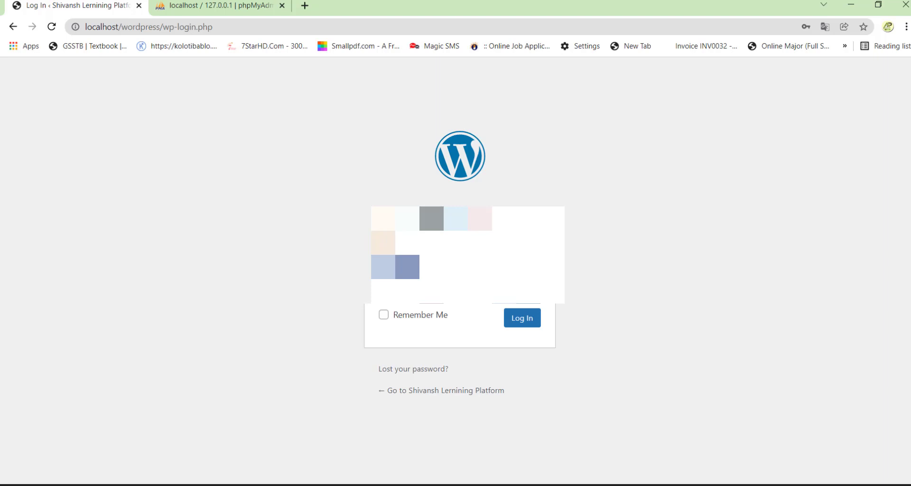
pyautogui.click(424, 315)
pyautogui.click(516, 322)
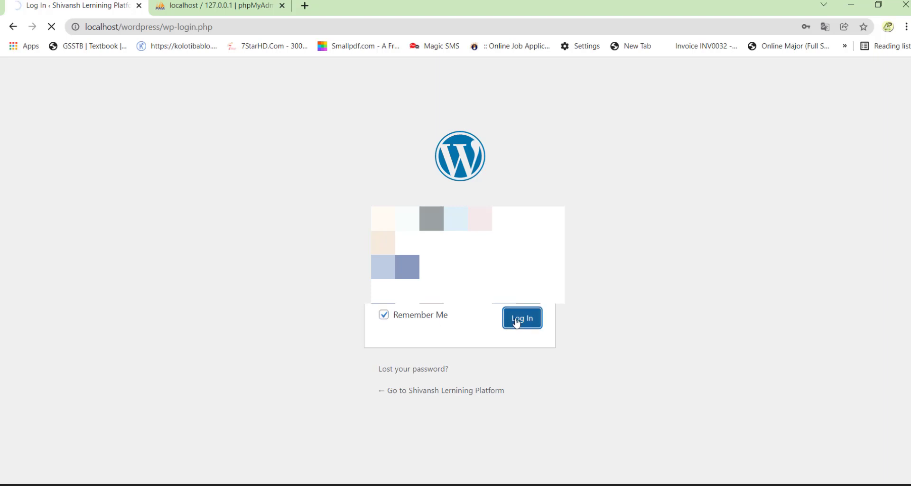